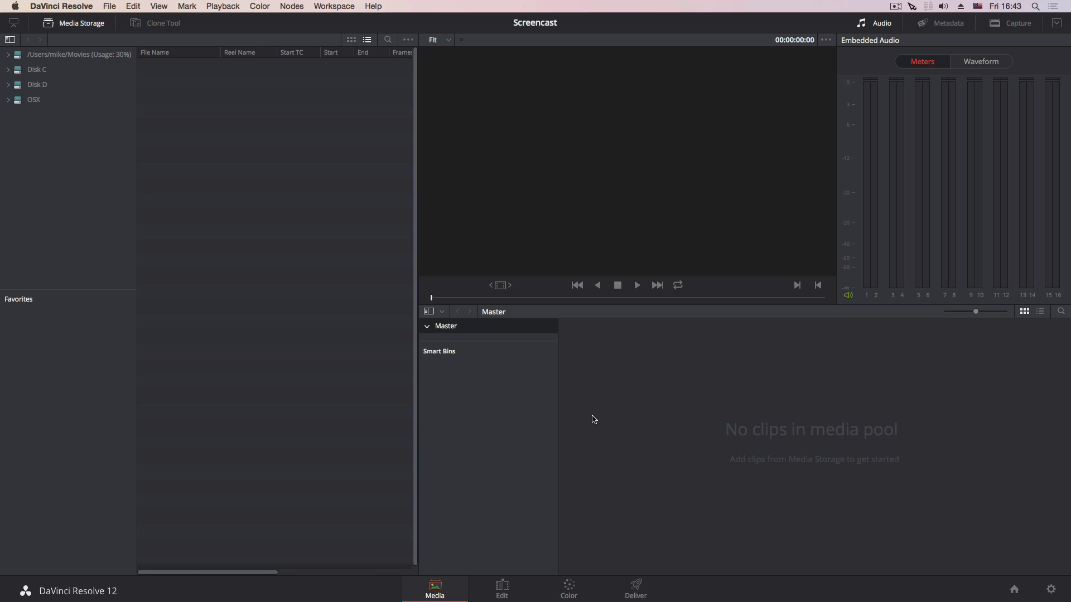
# - Open the database settings from the Project Manager
pyautogui.click(1014, 589)
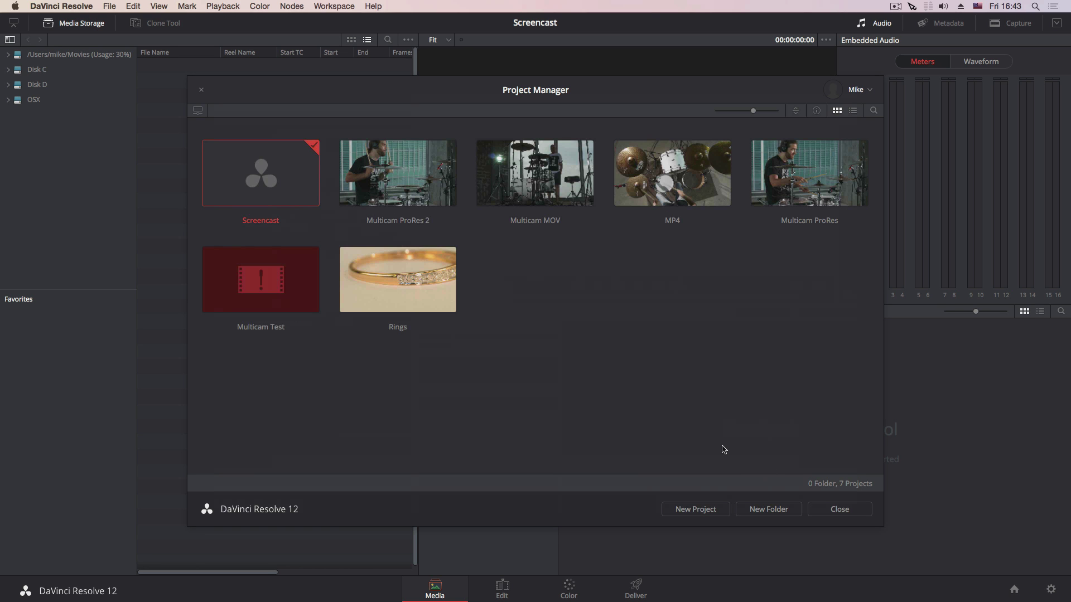
pyautogui.click(868, 90)
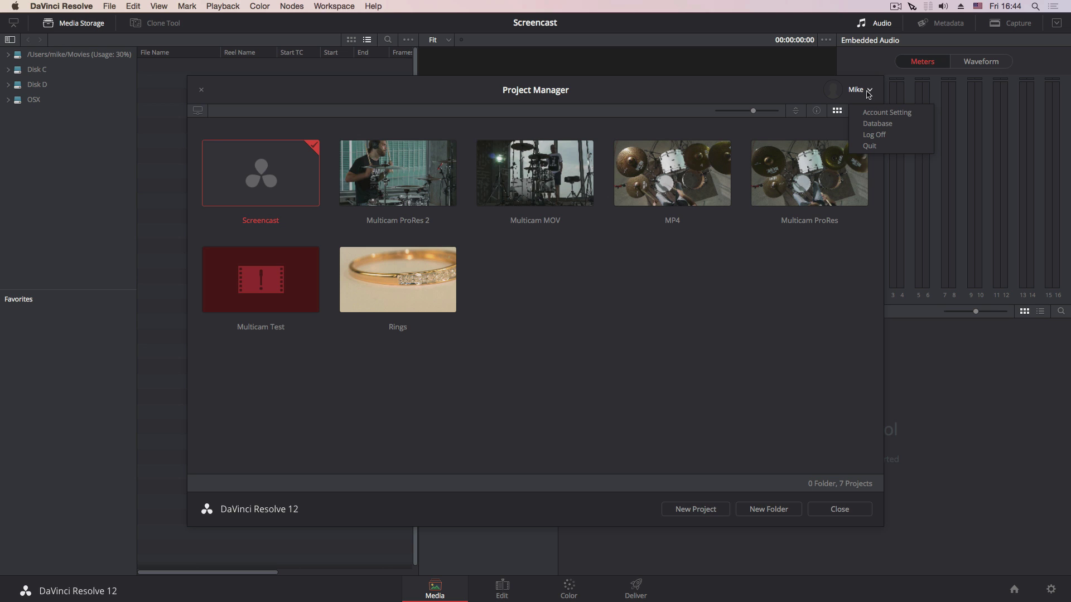
pyautogui.click(867, 125)
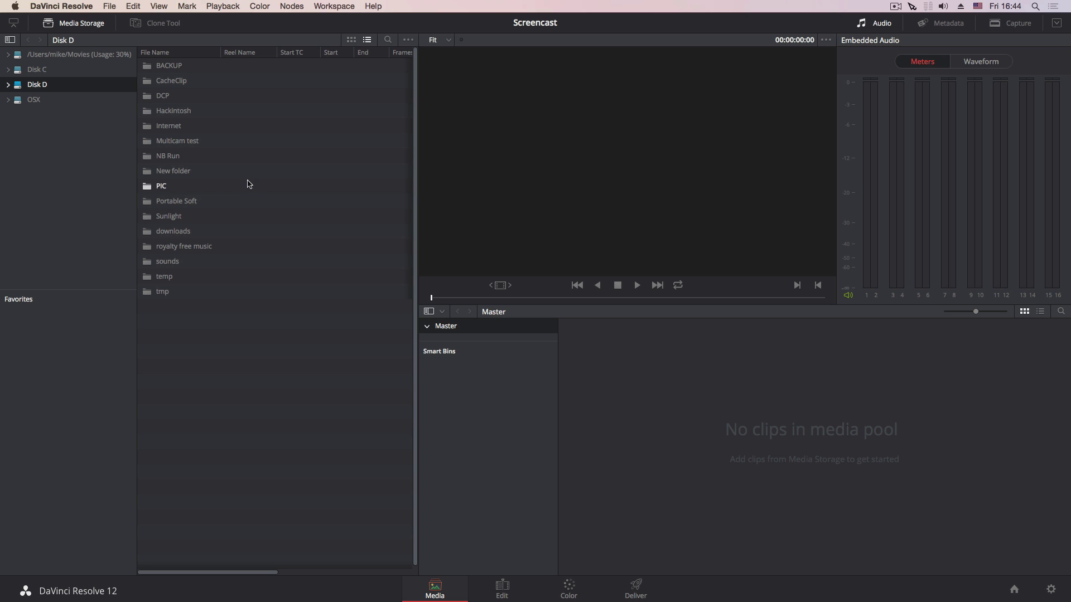
# - Browse to the Multicam test/ORIGINAL folder on Disk D and preview the Left1.MTS and Front.mts clips
pyautogui.doubleClick(159, 142)
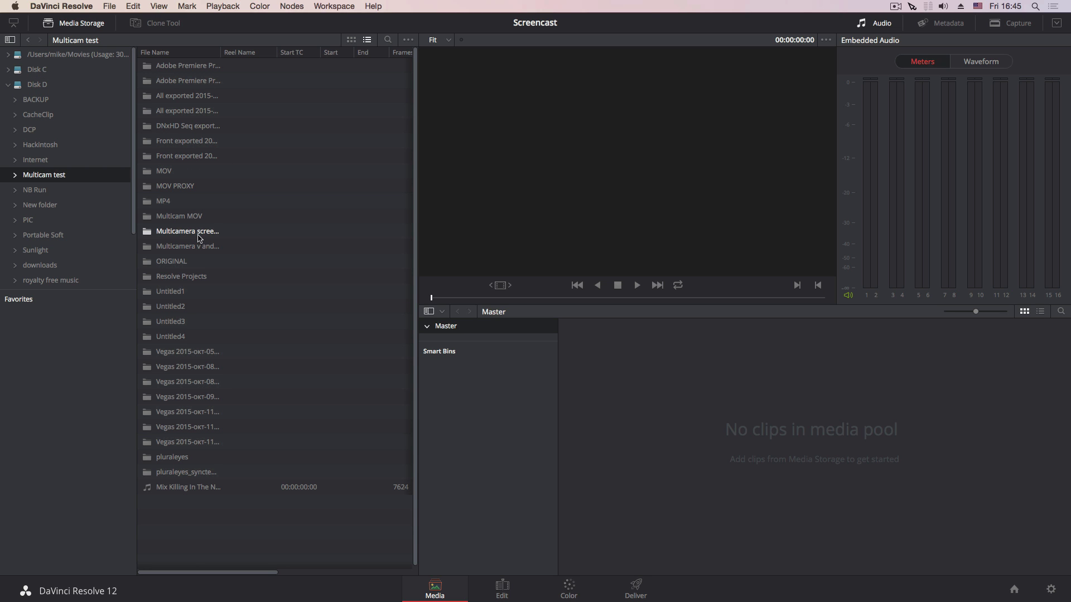
pyautogui.doubleClick(190, 261)
pyautogui.click(179, 141)
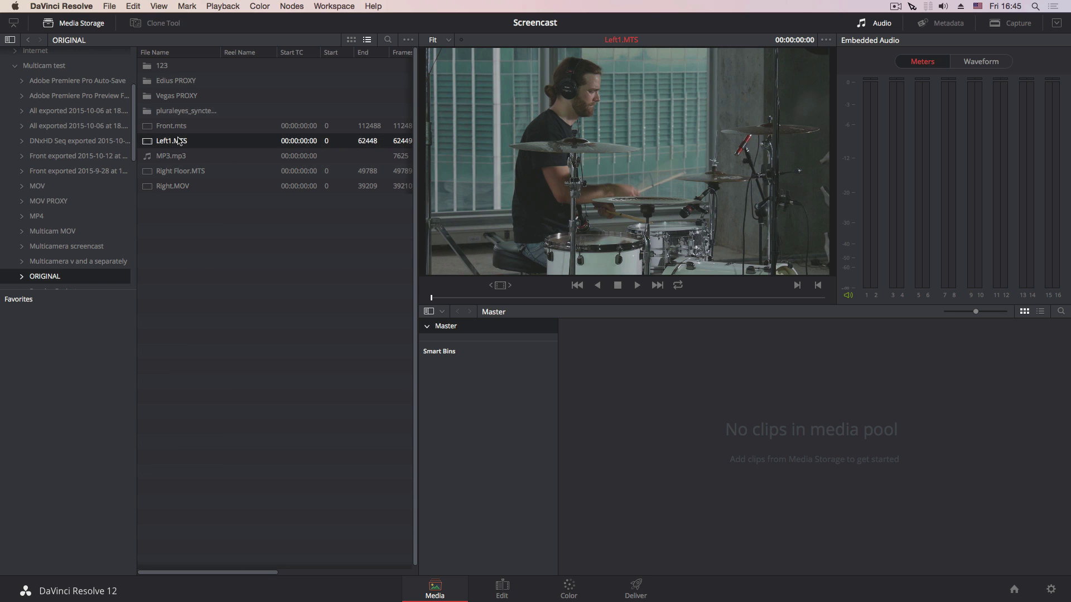
pyautogui.click(176, 130)
pyautogui.keyDown('super'); pyautogui.click(171, 139); pyautogui.keyUp('super')
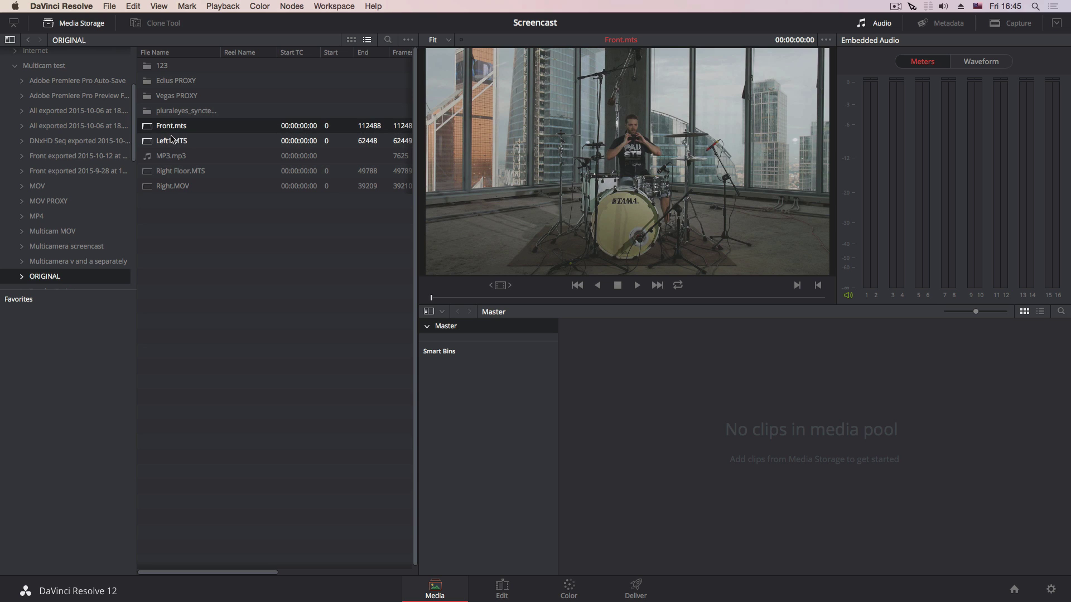
pyautogui.keyDown('super'); pyautogui.click(183, 141); pyautogui.keyUp('super')
pyautogui.click(168, 143)
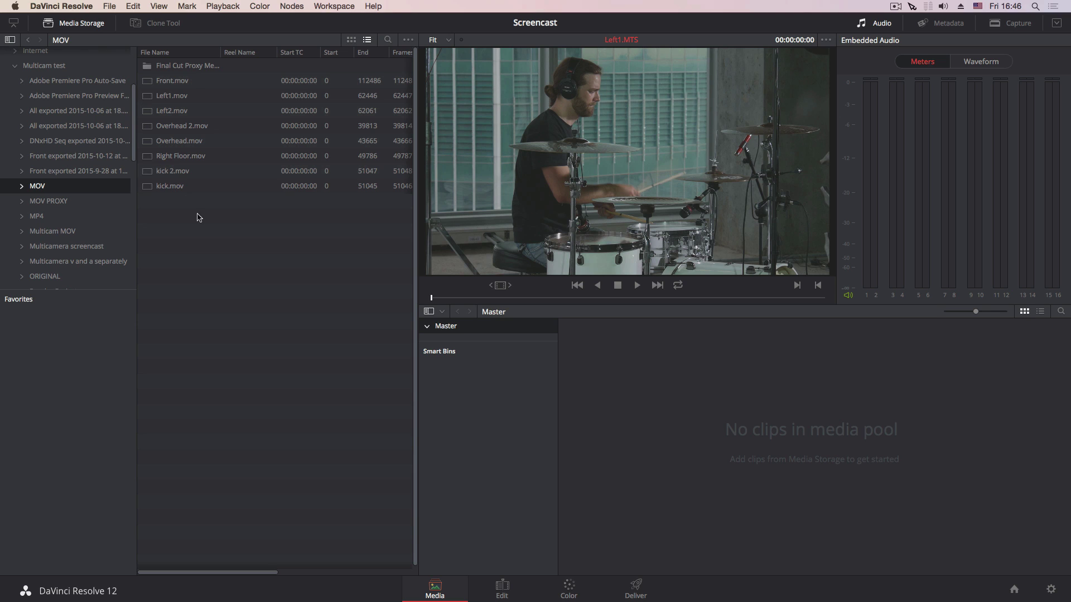
# - Import all the drum clips from the MOV/Final Cut Proxy Media/2015-10-09 folder into the Master bin
pyautogui.doubleClick(179, 65)
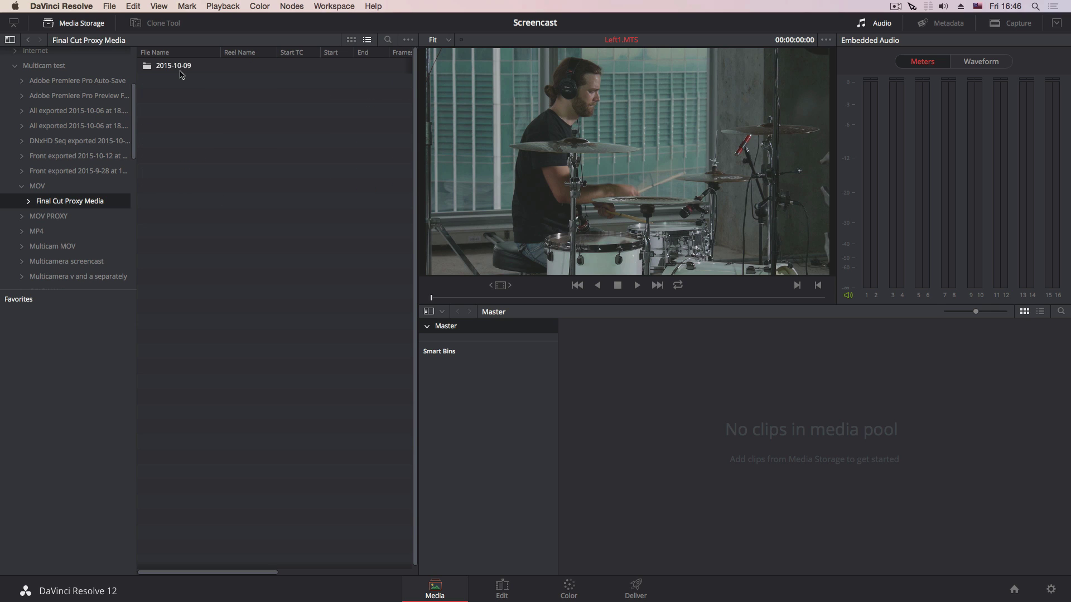
pyautogui.doubleClick(168, 65)
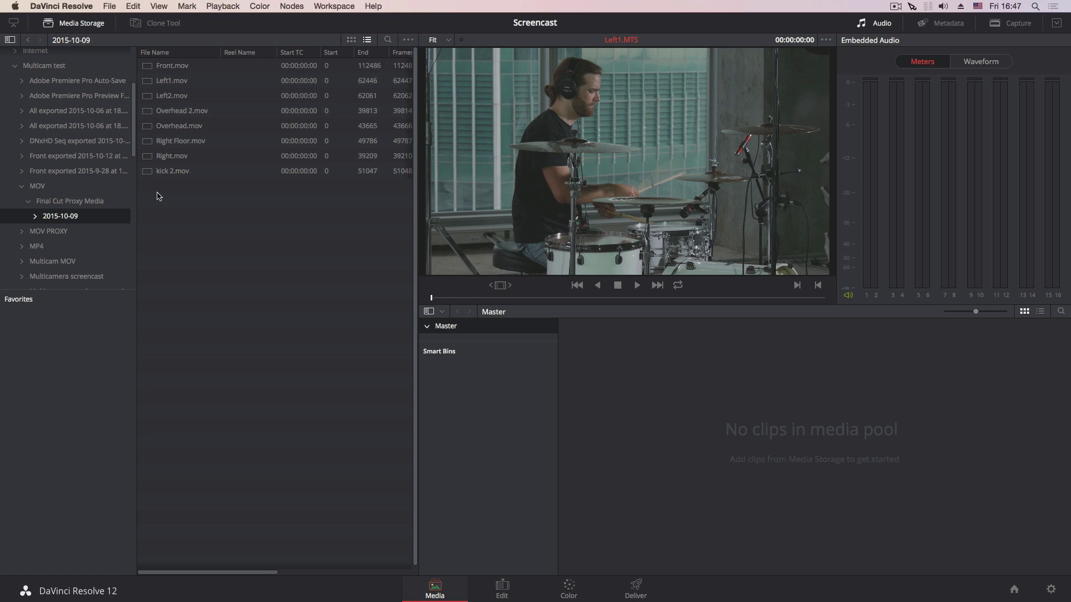
pyautogui.moveTo(157, 199); pyautogui.dragTo(619, 378)
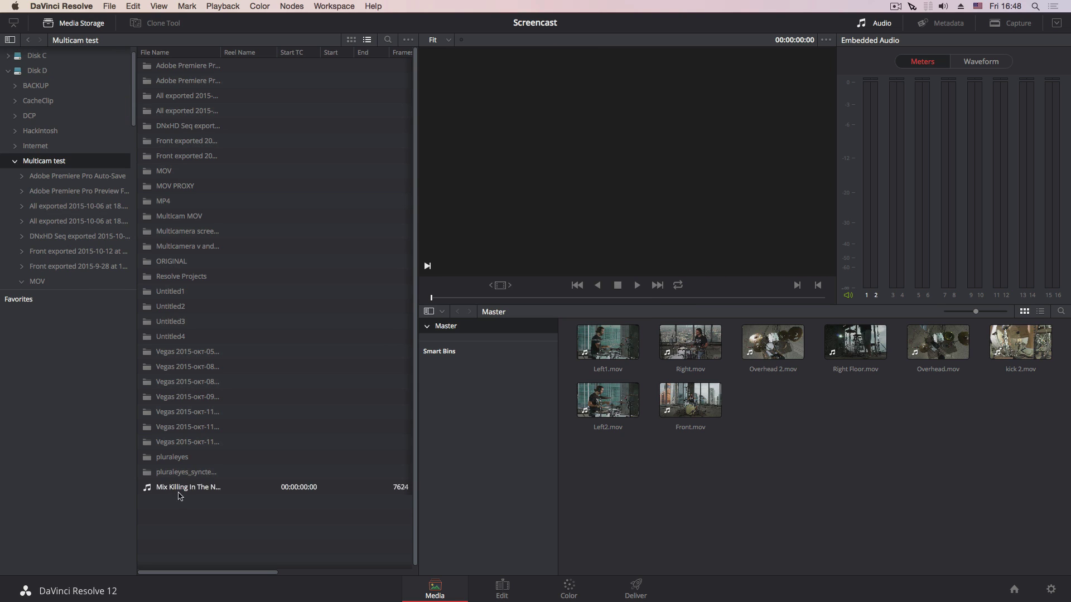
# - Add the Mix Killing In The Name audio file from the Multicam test folder to the Master bin and open the Edit page
pyautogui.moveTo(179, 487); pyautogui.dragTo(772, 412)
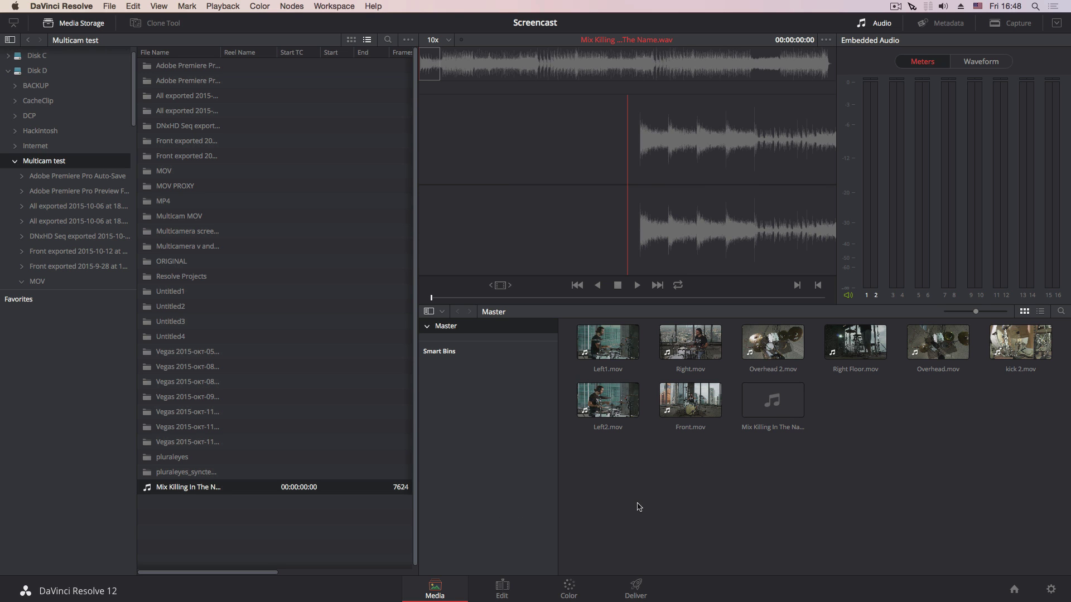
pyautogui.click(502, 590)
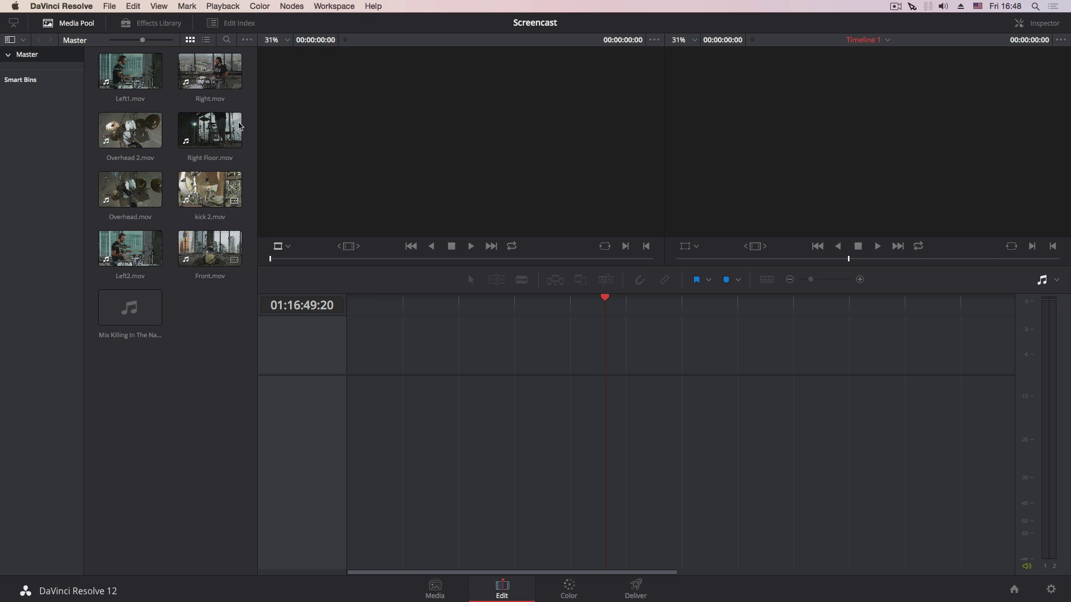
# - Create a multicam clip from Left1.mov and Front.mov with Angle Sync set to Sound, without moving the source clips to the Original Clips bin
pyautogui.click(130, 73)
pyautogui.keyDown('super'); pyautogui.click(207, 249); pyautogui.keyUp('super')
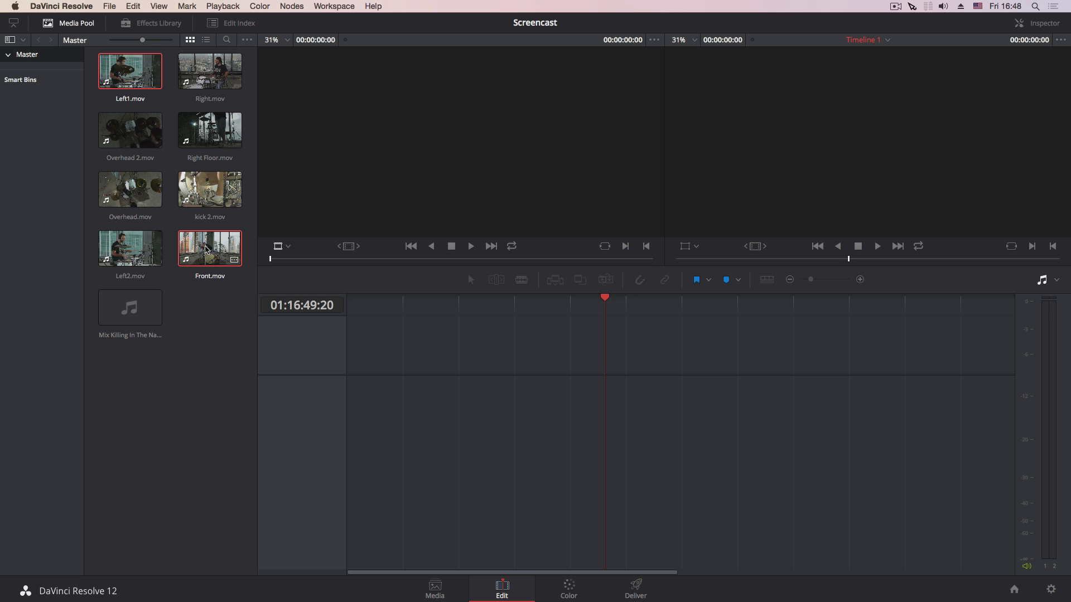
pyautogui.rightClick(206, 249)
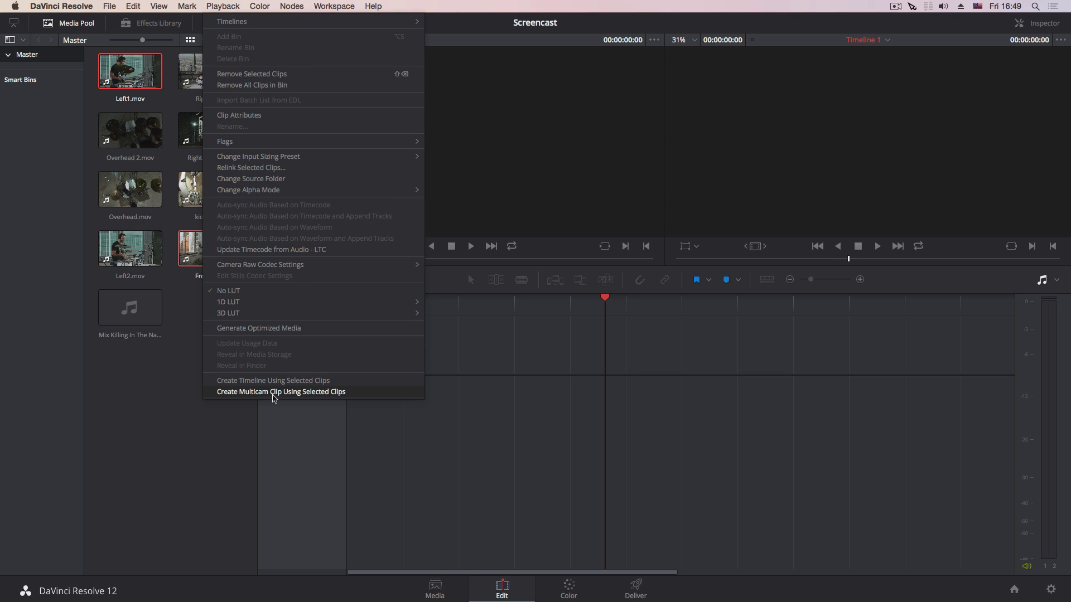
pyautogui.click(272, 393)
pyautogui.click(591, 316)
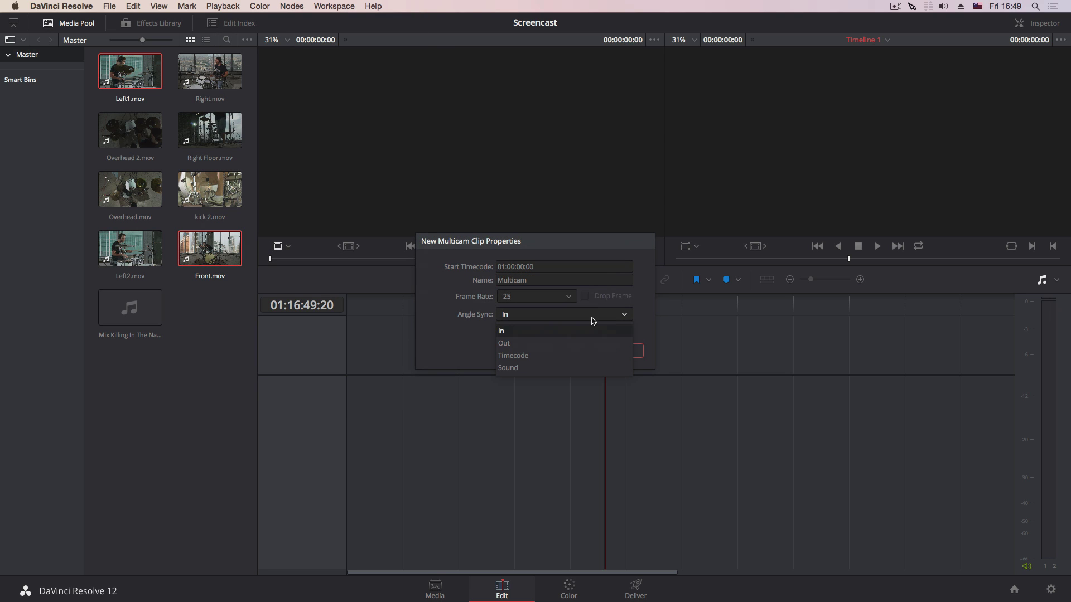
pyautogui.click(509, 368)
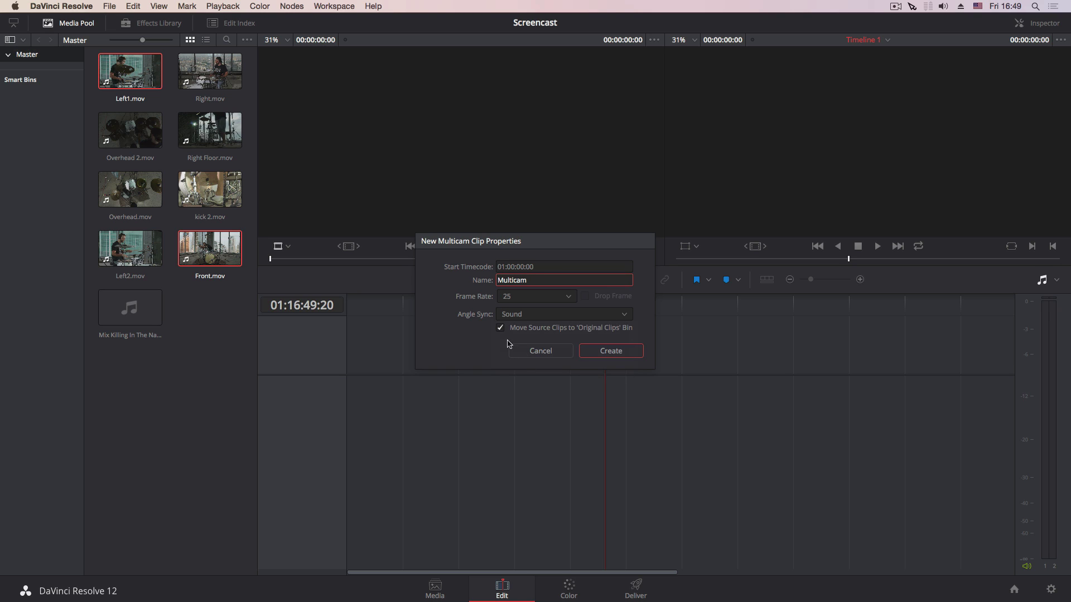
pyautogui.click(500, 329)
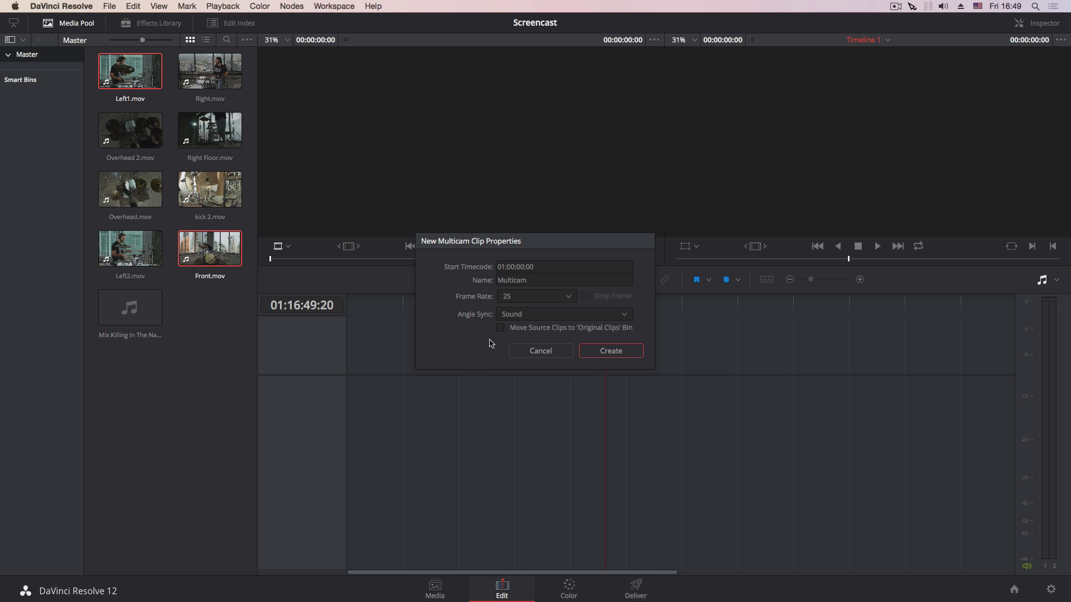
pyautogui.click(609, 353)
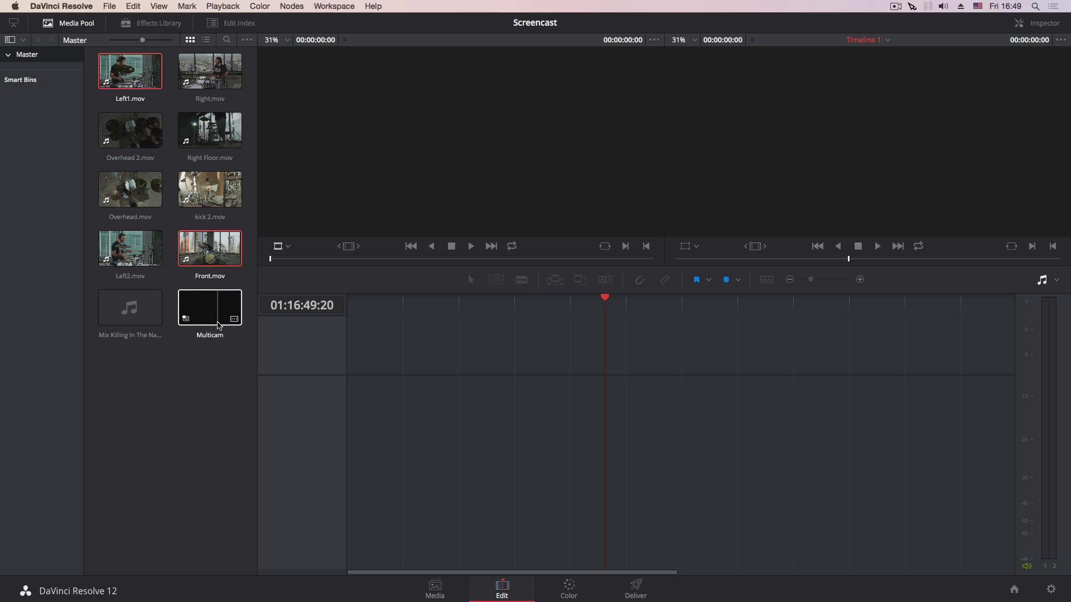
# - Create a new empty timeline named Timeline 1 starting at 01:00:00:00
pyautogui.rightClick(149, 367)
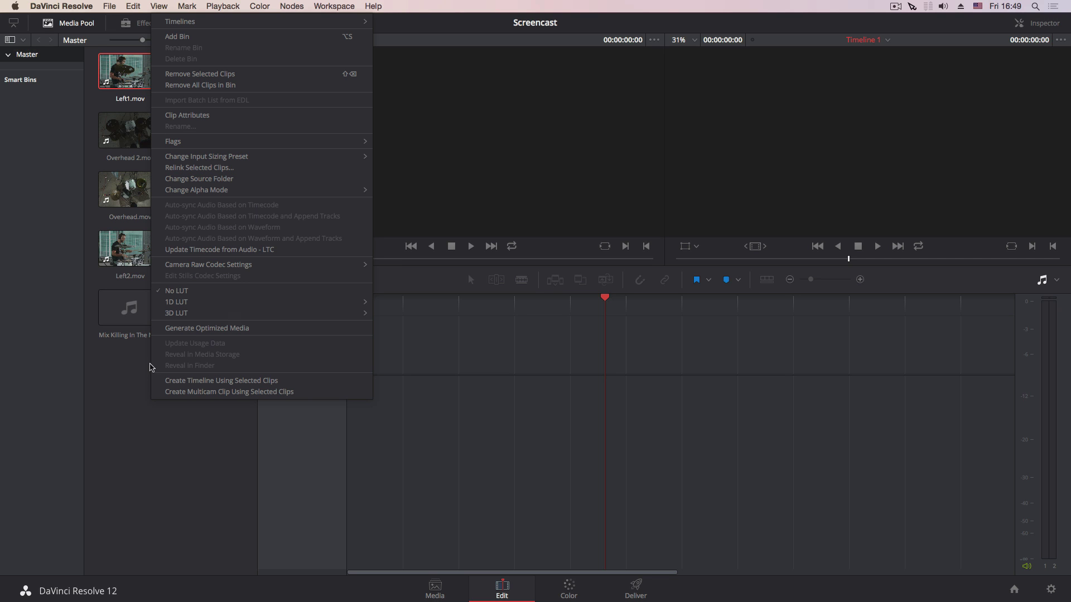
pyautogui.moveTo(269, 23)
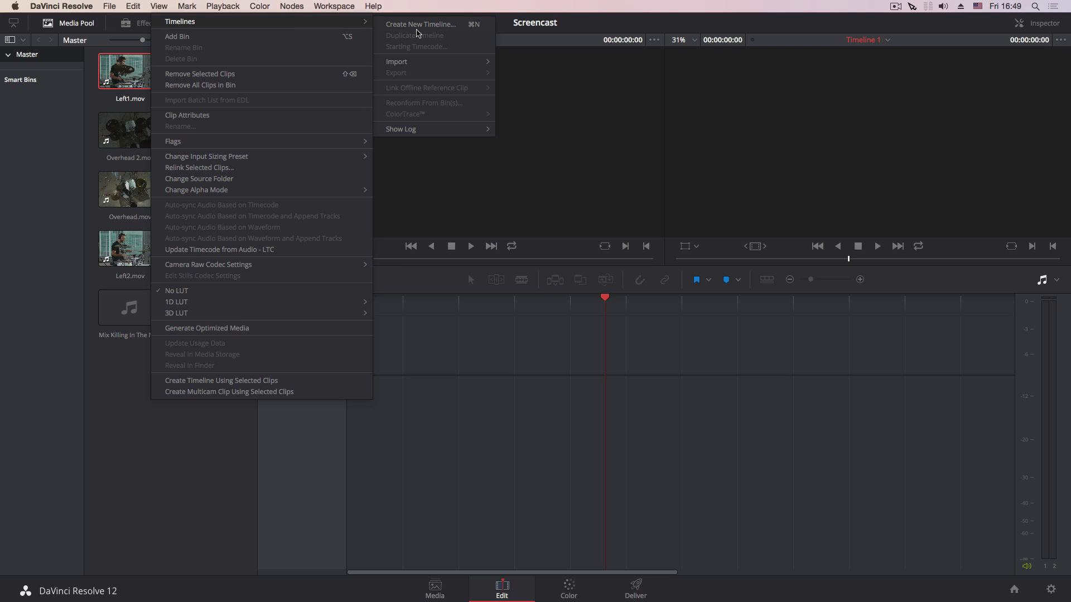
pyautogui.click(415, 24)
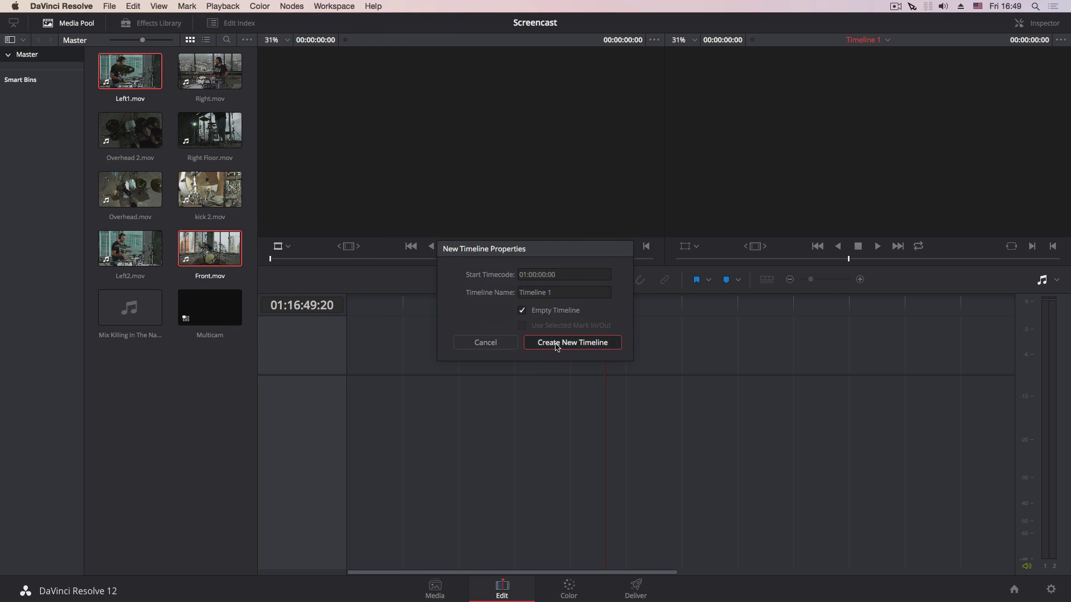
pyautogui.click(558, 343)
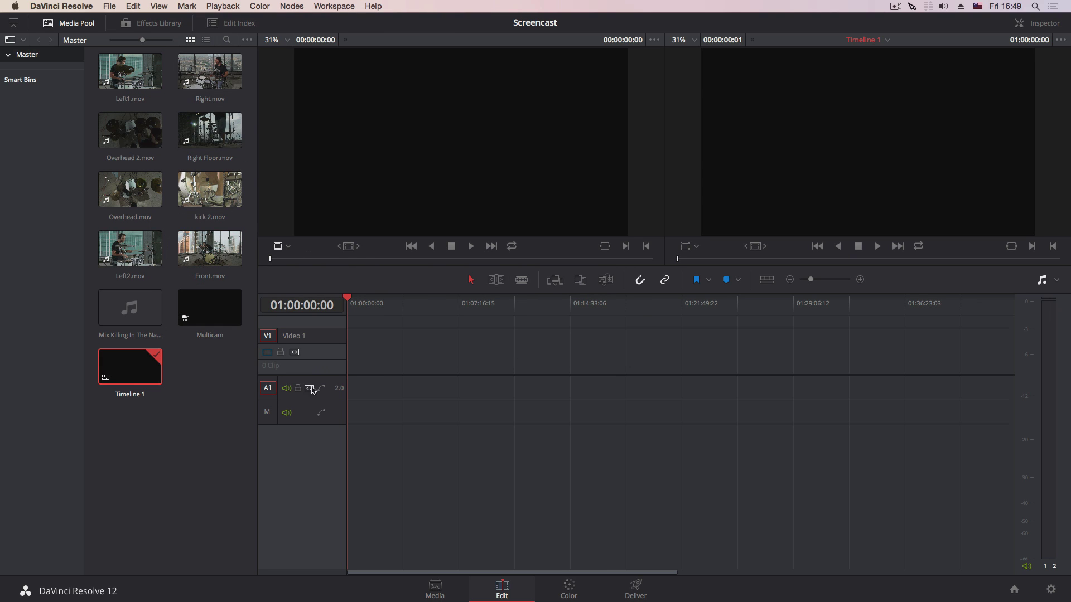
# - Place the Multicam clip at the start of Timeline 1 and open it in the timeline to inspect its synced angles
pyautogui.click(224, 312)
pyautogui.moveTo(224, 313); pyautogui.dragTo(349, 352)
pyautogui.click(489, 348)
pyautogui.rightClick(487, 348)
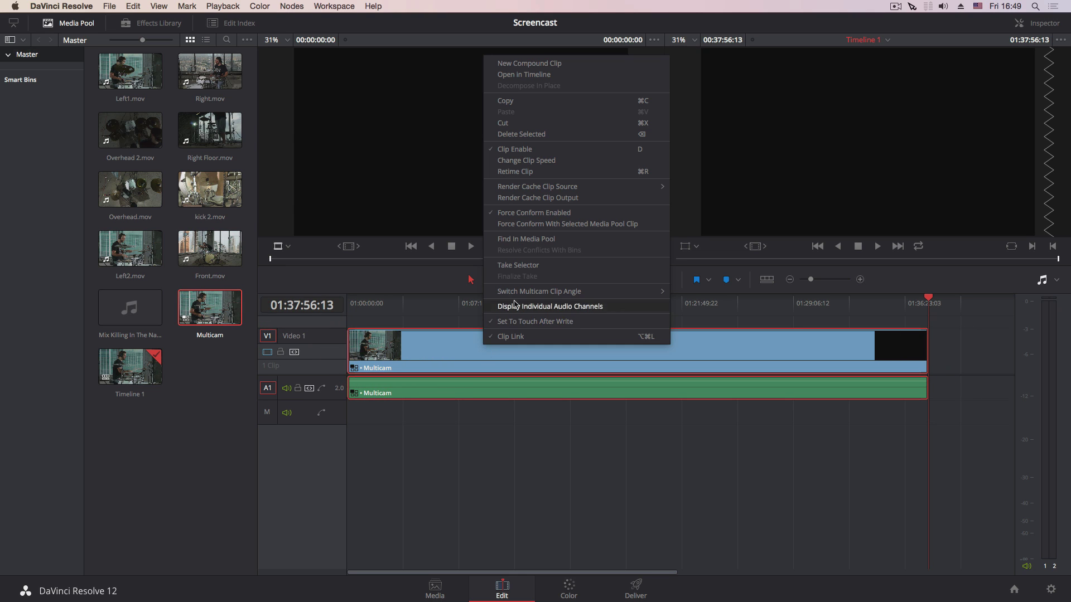
pyautogui.click(552, 75)
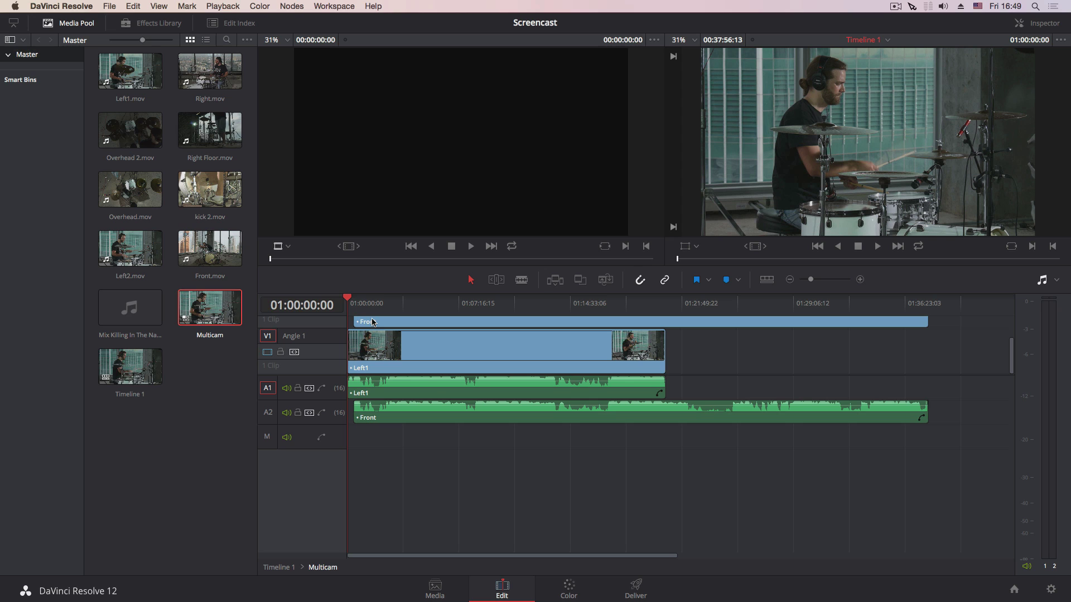
# - Remove the Multicam clip from the media pool and delete its remaining instance from Timeline 1
pyautogui.press('Delete')
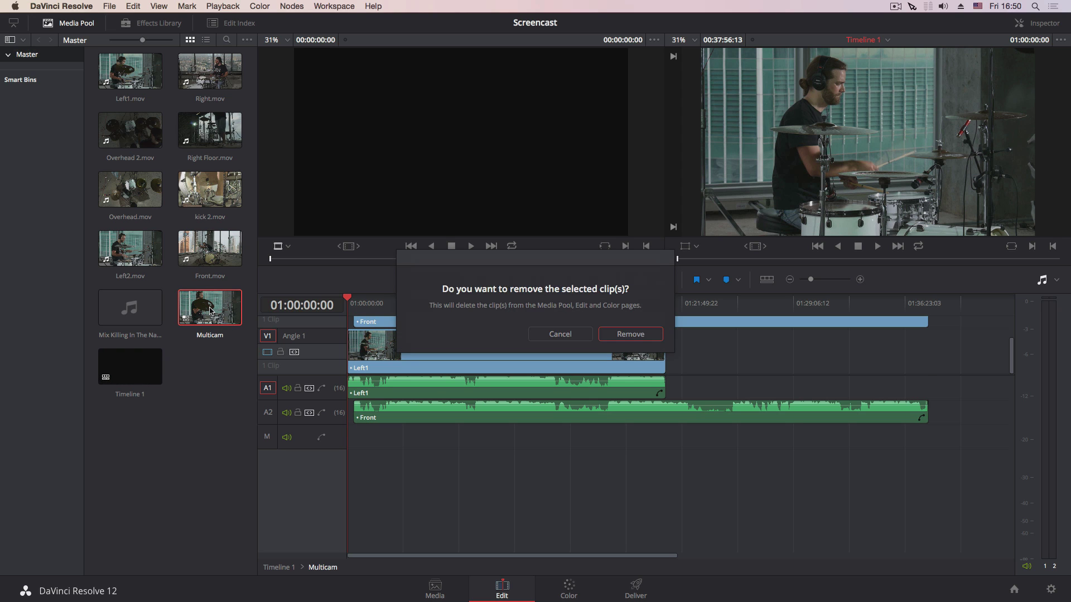
pyautogui.press('Return')
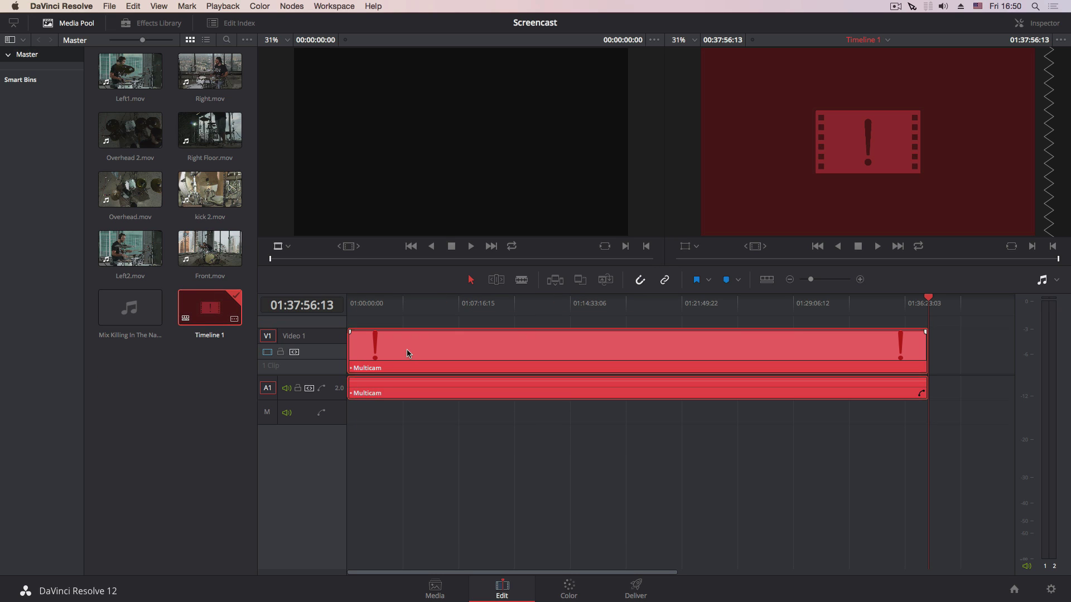
pyautogui.press('Delete')
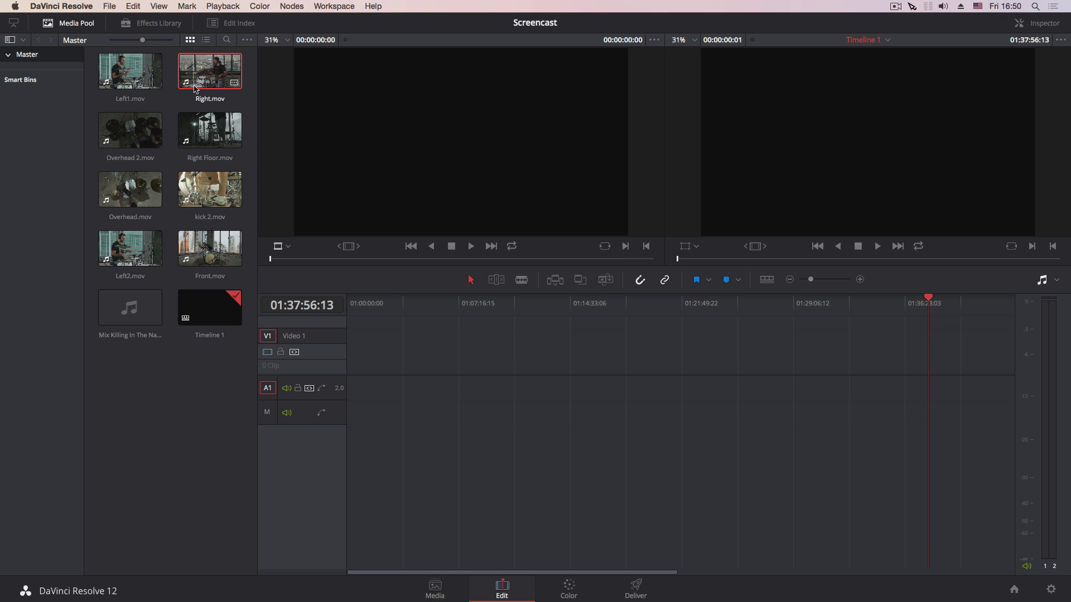
# - Try to create a multicam clip from Right.mov and Overhead.mov with Angle Sync set to Sound
pyautogui.click(141, 191)
pyautogui.rightClick(141, 191)
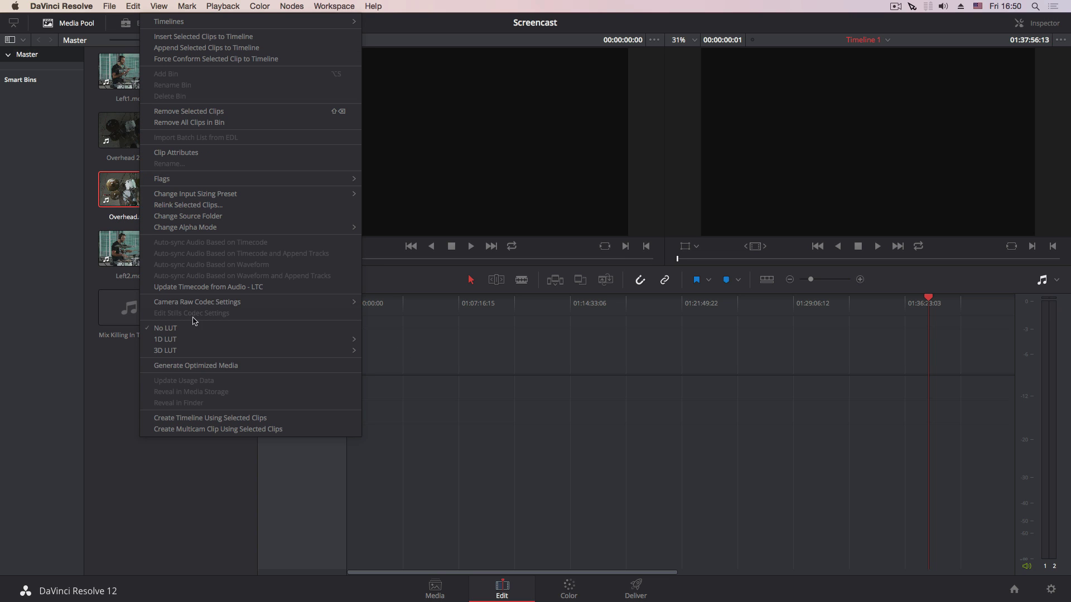
pyautogui.click(216, 430)
pyautogui.click(514, 314)
pyautogui.click(514, 366)
pyautogui.click(608, 351)
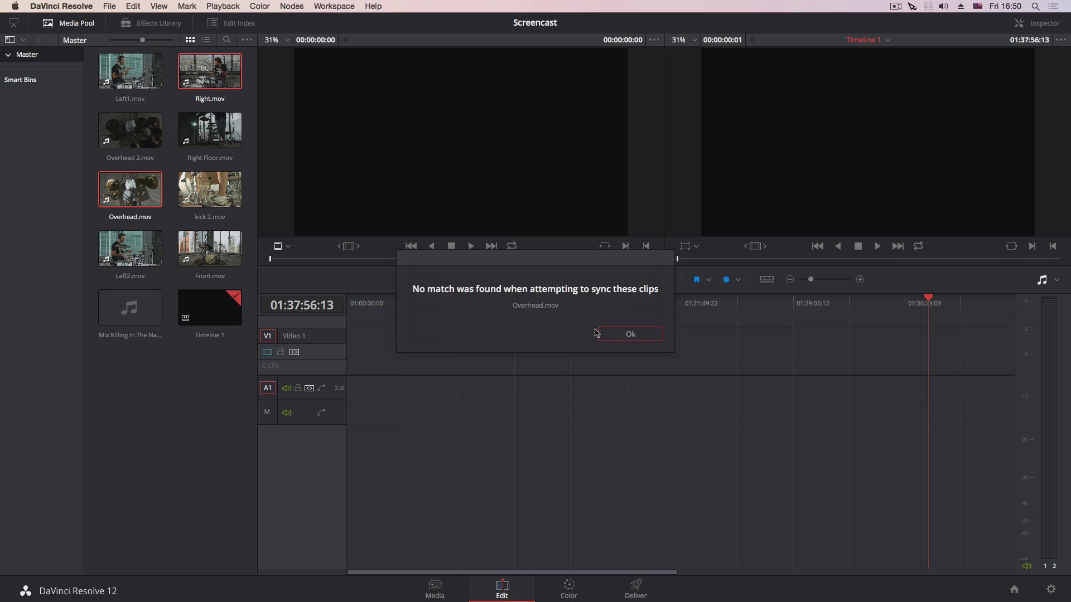
pyautogui.click(599, 333)
pyautogui.press('super+z')
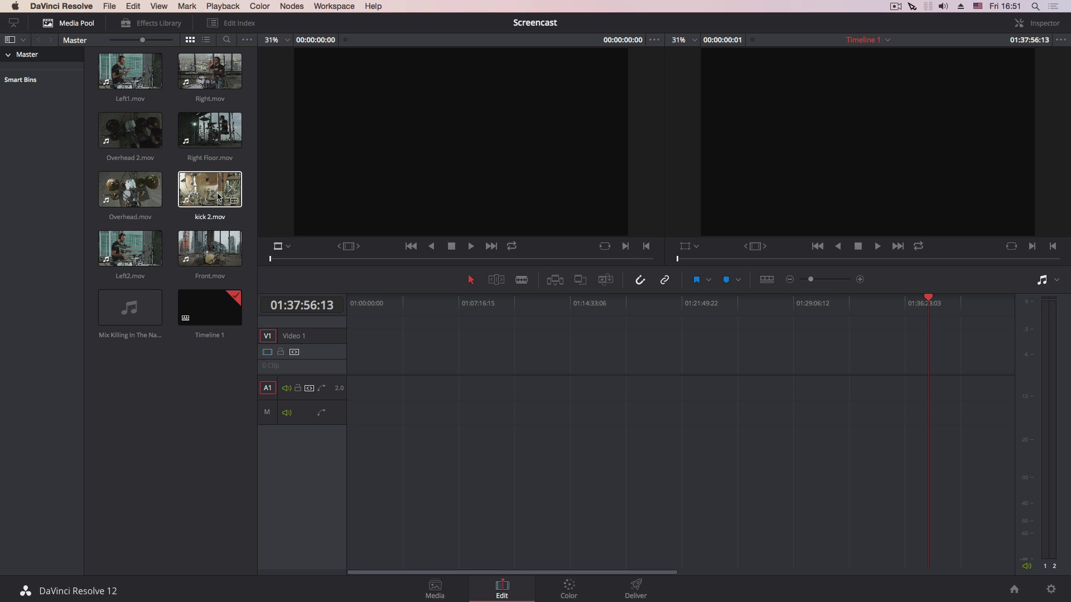
# - Create a multicam clip from Left1, Right, Right Floor, Overhead, kick 2 and Front, keeping the source clips in the Master bin
pyautogui.click(130, 71)
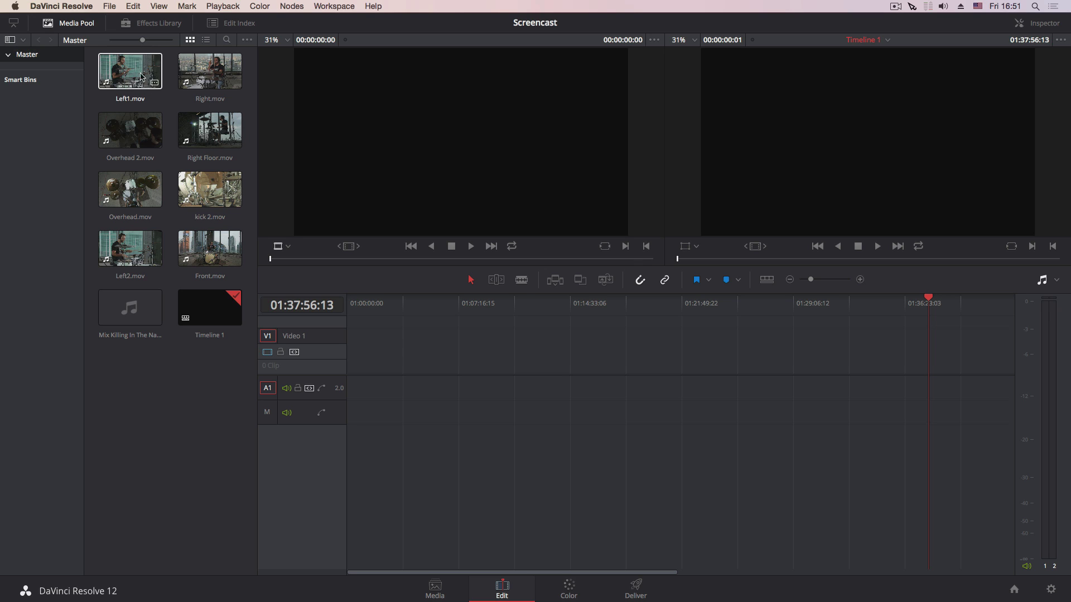
pyautogui.keyDown('shift'); pyautogui.click(227, 234); pyautogui.keyUp('shift')
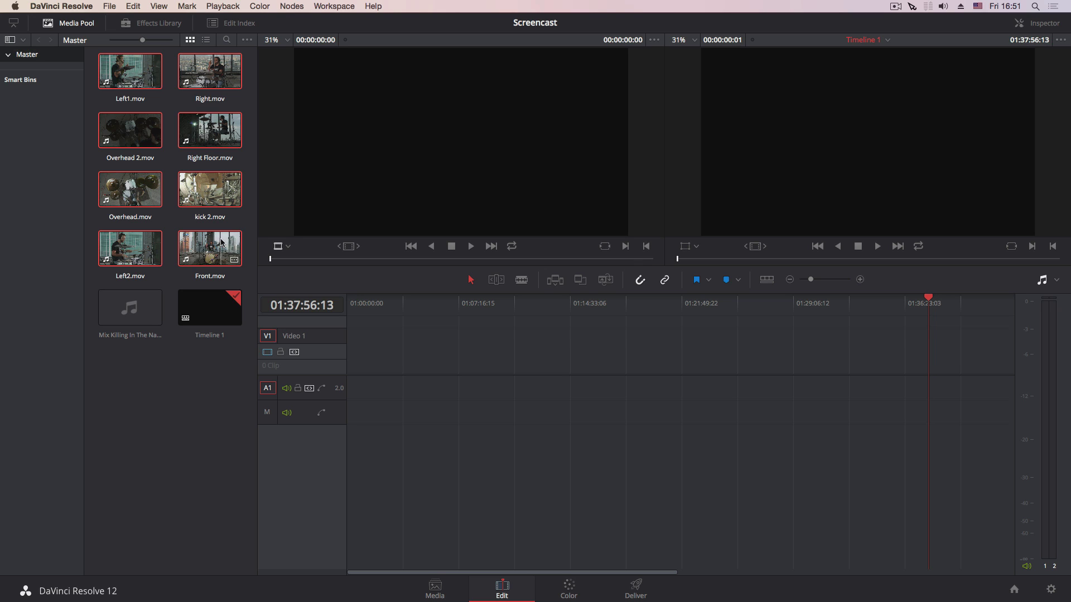
pyautogui.keyDown('super'); pyautogui.click(155, 142); pyautogui.keyUp('super')
pyautogui.keyDown('super'); pyautogui.click(140, 254); pyautogui.keyUp('super')
pyautogui.rightClick(204, 240)
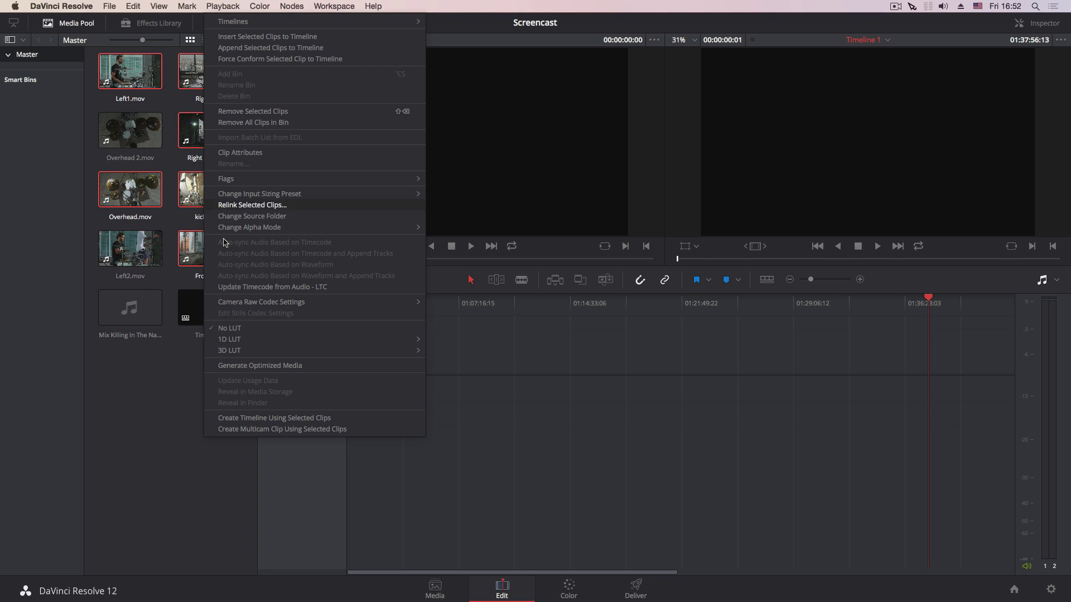
pyautogui.click(296, 429)
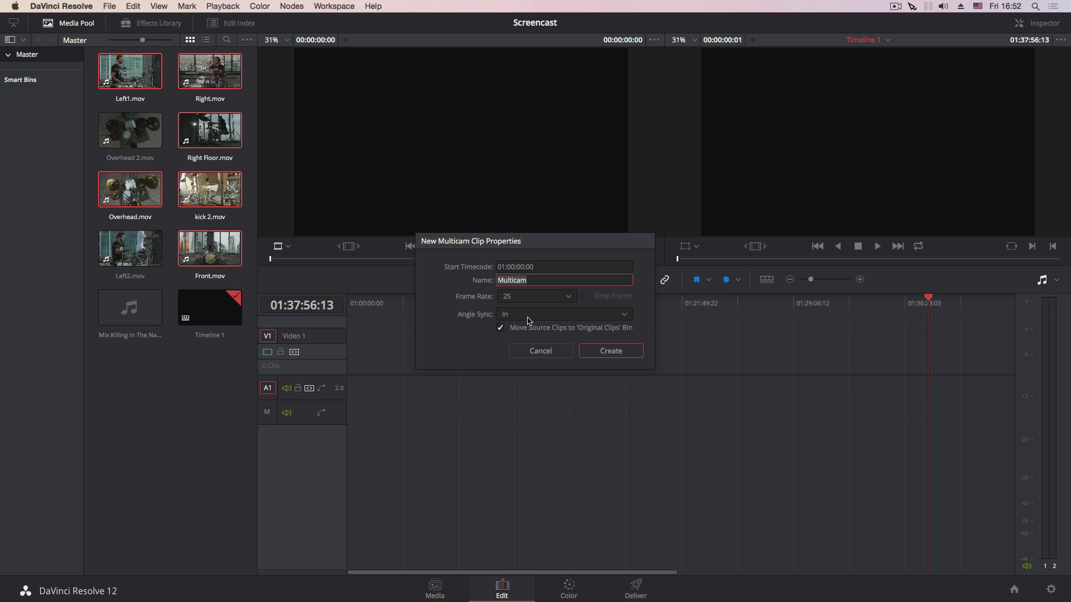
pyautogui.click(607, 352)
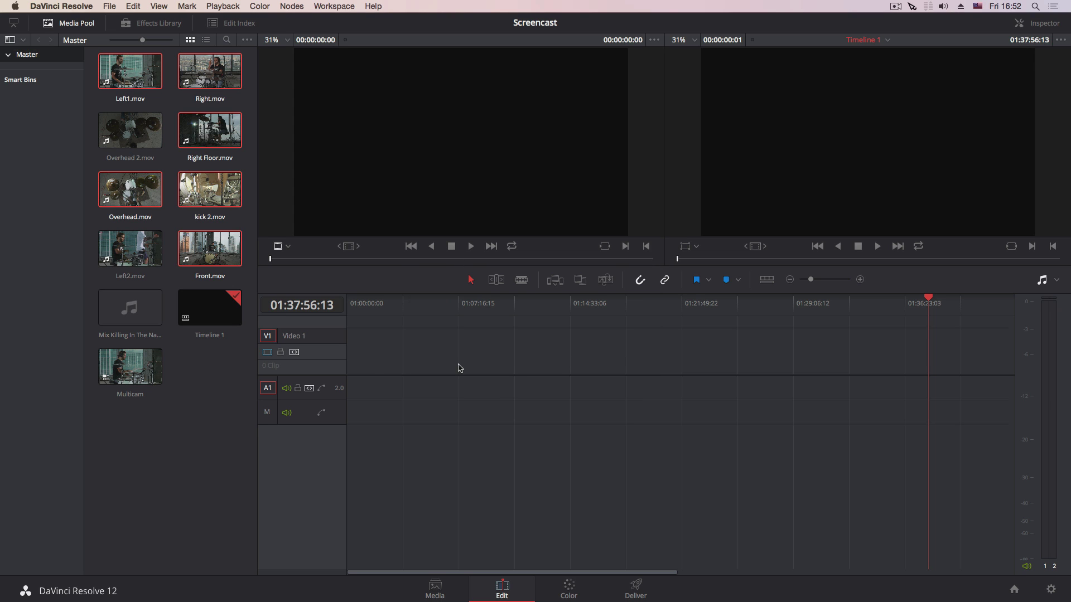
# - Place the new Multicam clip at the start of Timeline 1 and open it in the timeline to show its angles
pyautogui.moveTo(164, 370); pyautogui.dragTo(351, 368)
pyautogui.click(488, 354)
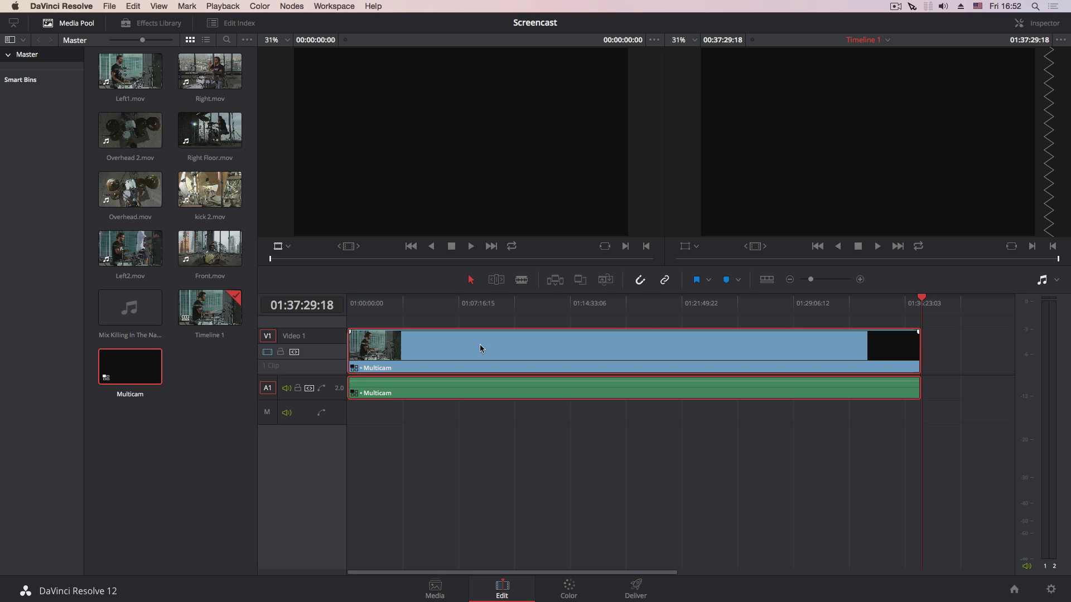
pyautogui.rightClick(482, 349)
pyautogui.click(491, 77)
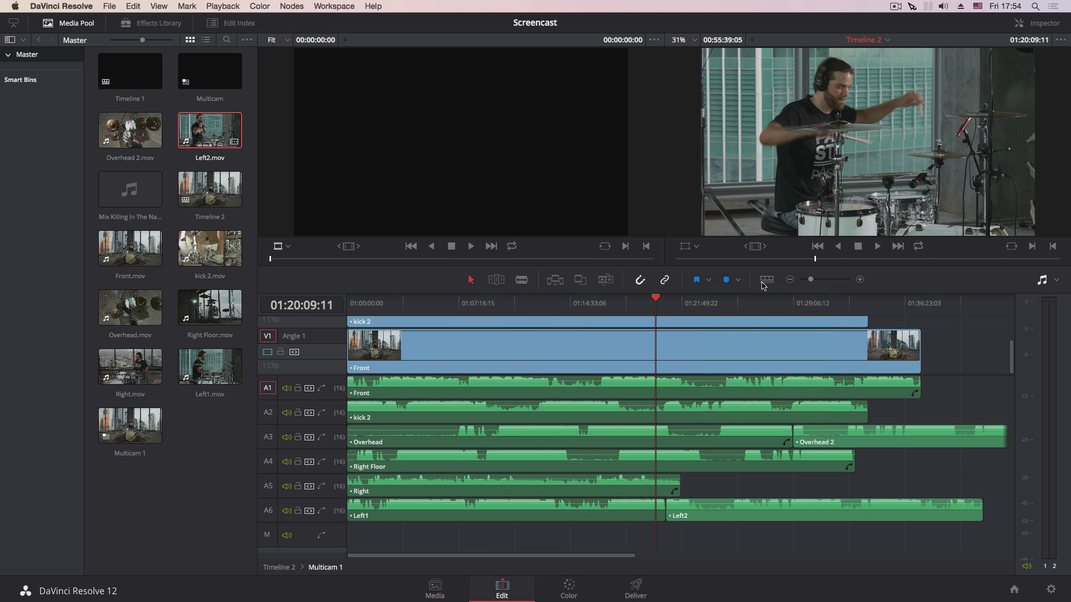
# - Turn the audio waveform display off and back on in the timeline view options
pyautogui.click(765, 280)
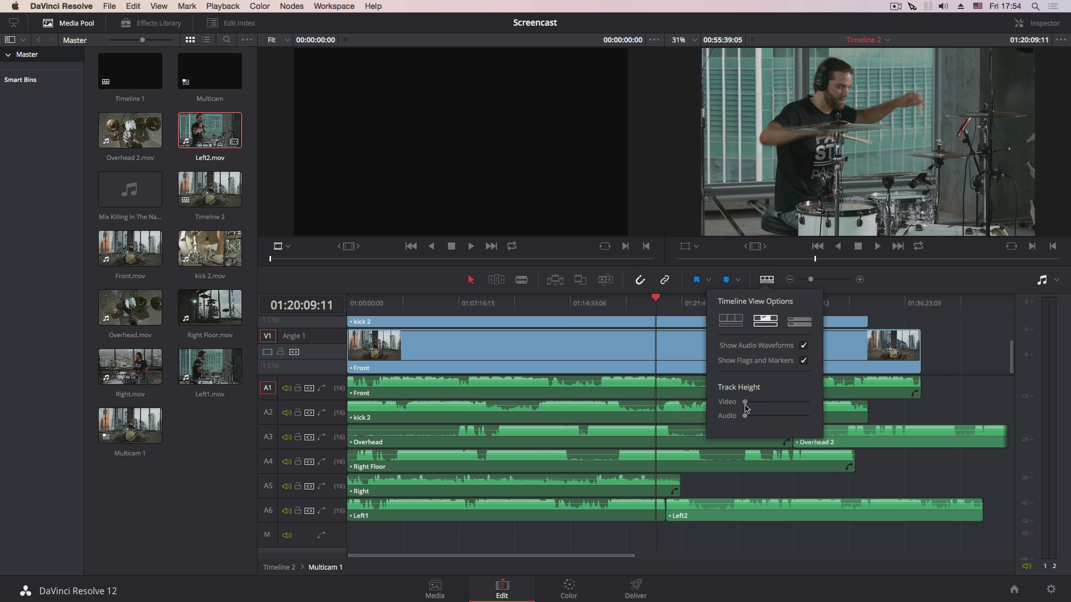
pyautogui.moveTo(748, 402)
pyautogui.mouseDown()
pyautogui.moveTo(770, 403)
pyautogui.moveTo(748, 415)
pyautogui.moveTo(765, 416)
pyautogui.moveTo(746, 415)
pyautogui.mouseUp()
pyautogui.click(804, 347)
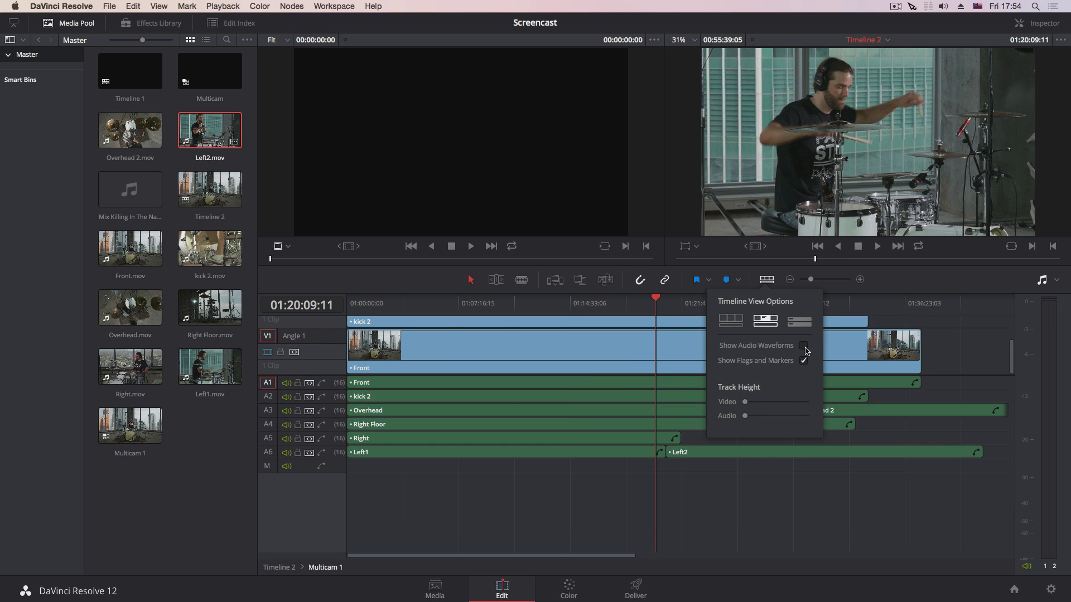
pyautogui.click(804, 346)
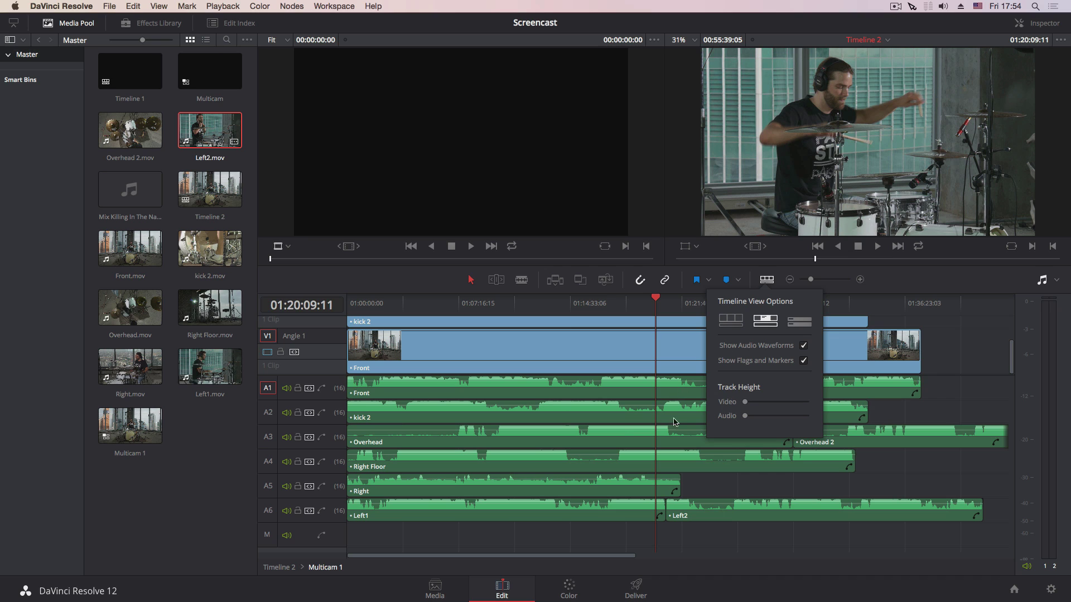
pyautogui.click(487, 419)
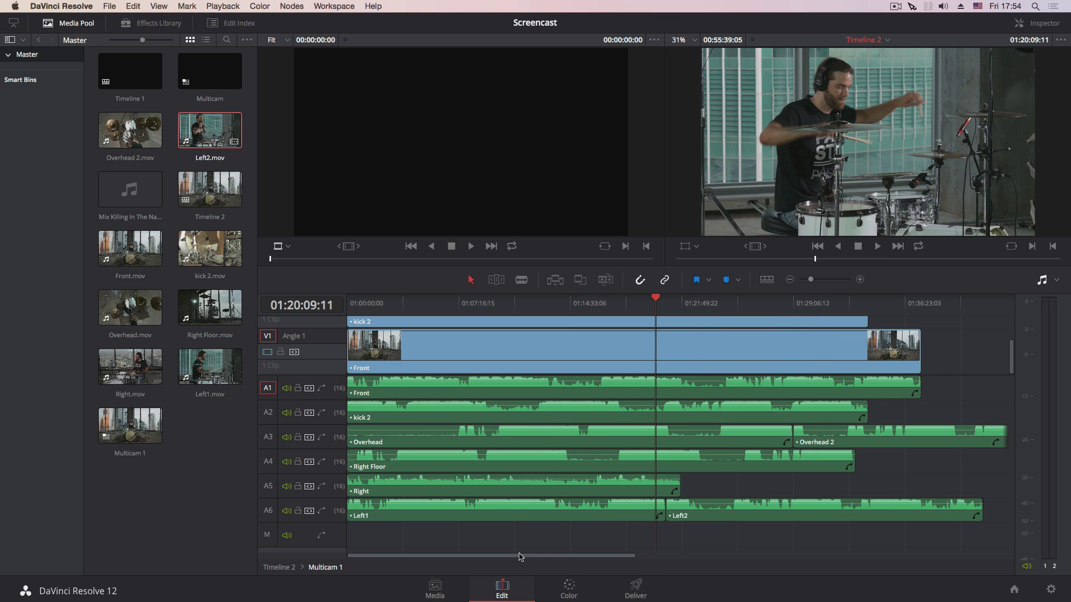
# - Add kick.mp4 directly after the Front clip on the Angle 1 track of Multicam 1
pyautogui.moveTo(210, 425); pyautogui.dragTo(920, 346)
pyautogui.moveTo(688, 556); pyautogui.dragTo(574, 554)
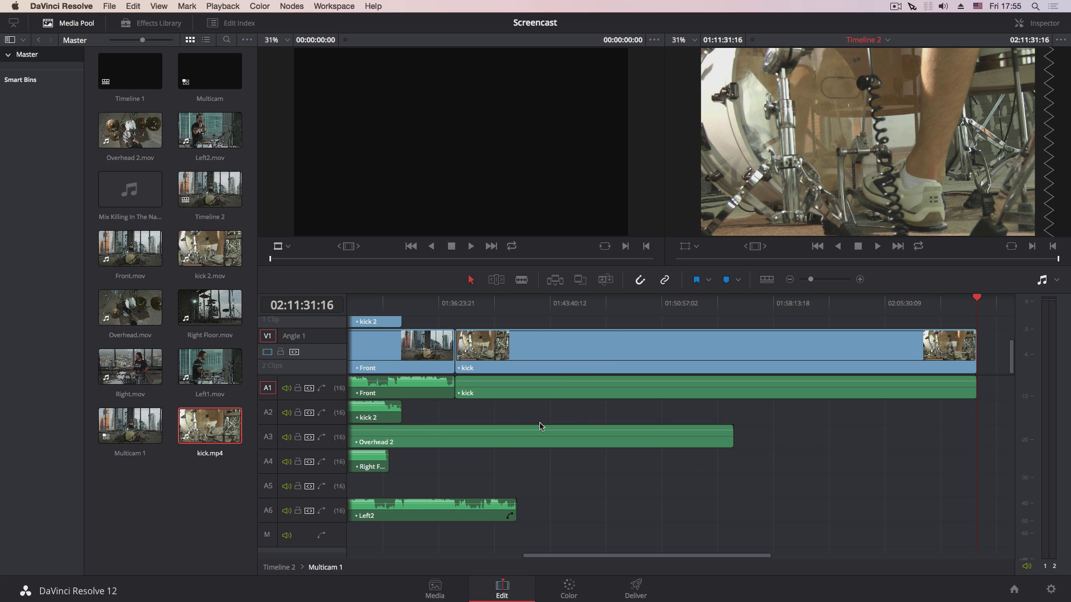
pyautogui.hscroll(-3, 538, 564)
# - Examine the angles' audio waveforms around 01:15:51:06 at several zoom levels to judge how well they are synced
pyautogui.moveTo(595, 392)
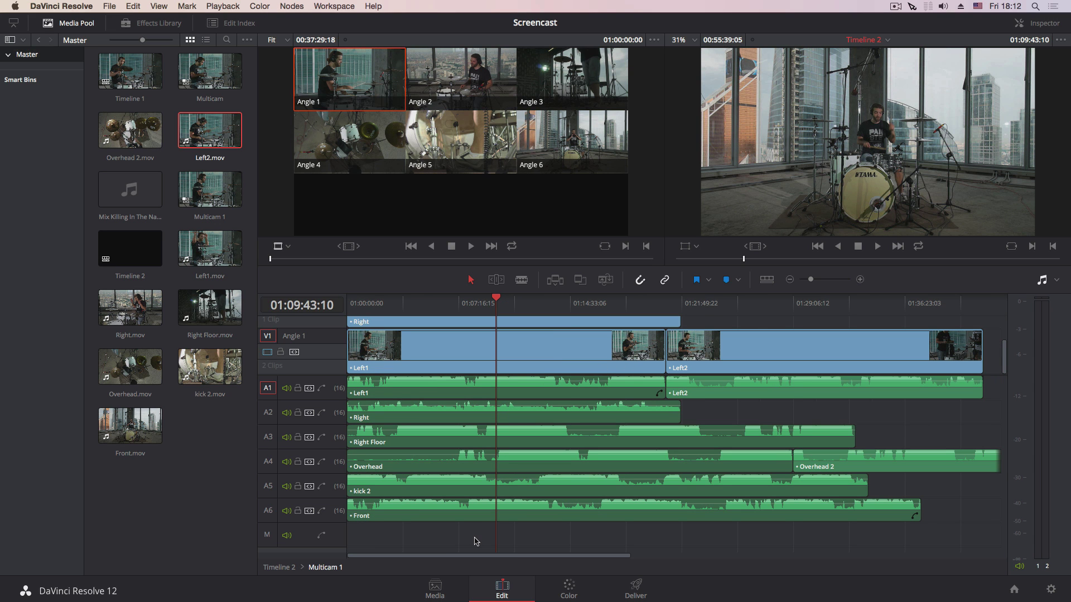
pyautogui.press('super+equal')
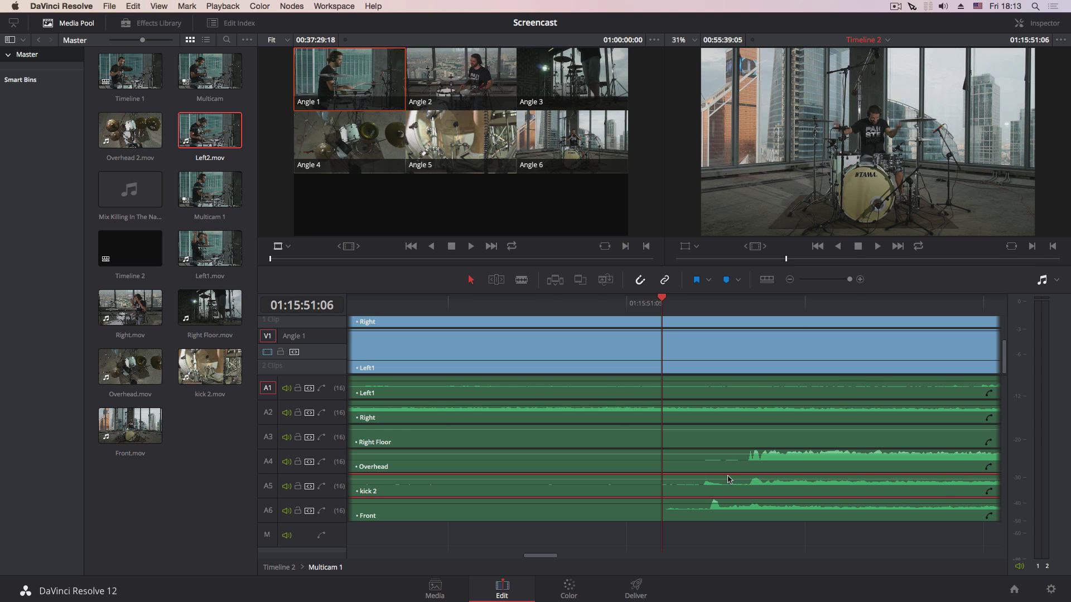
pyautogui.press('super+minus')
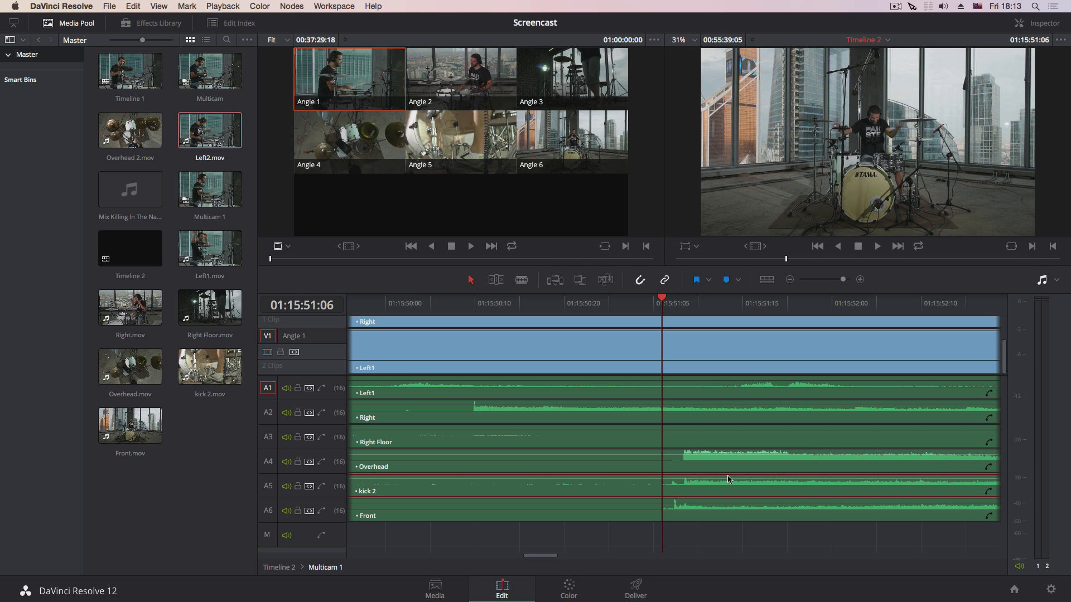
pyautogui.press('super+equal')
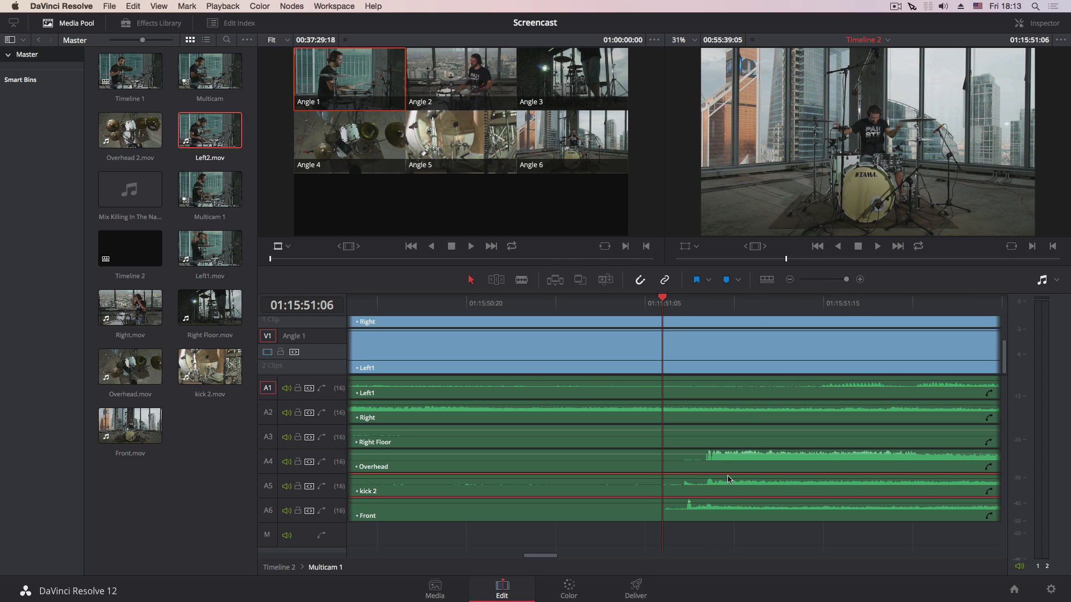
pyautogui.press('super+equal')
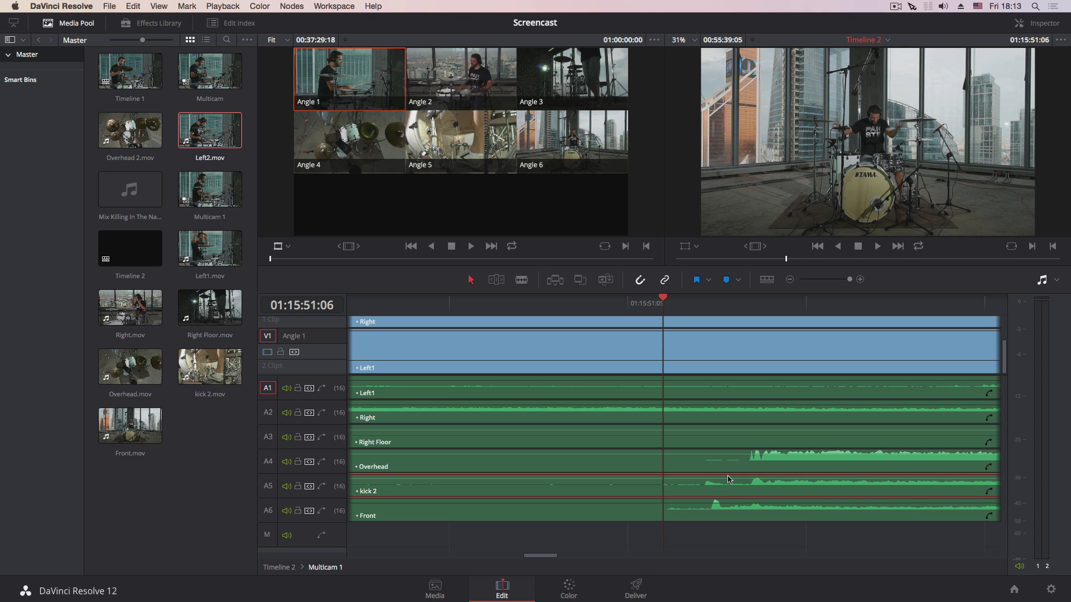
pyautogui.press('super+equal')
pyautogui.press('super+minus')
pyautogui.press('super+minus')
pyautogui.press('super+minus')
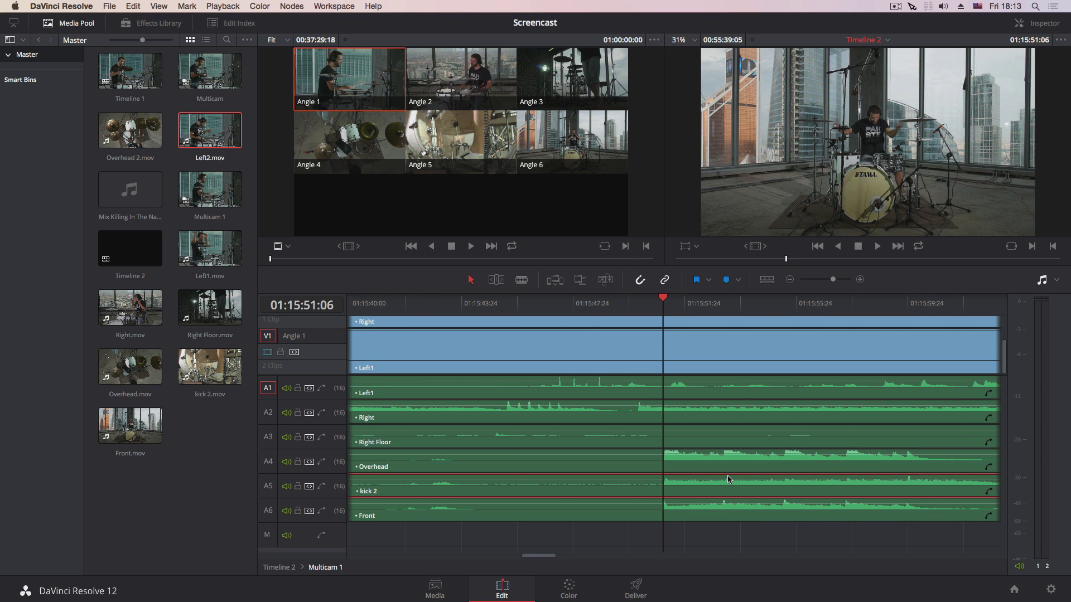
pyautogui.press('super+minus')
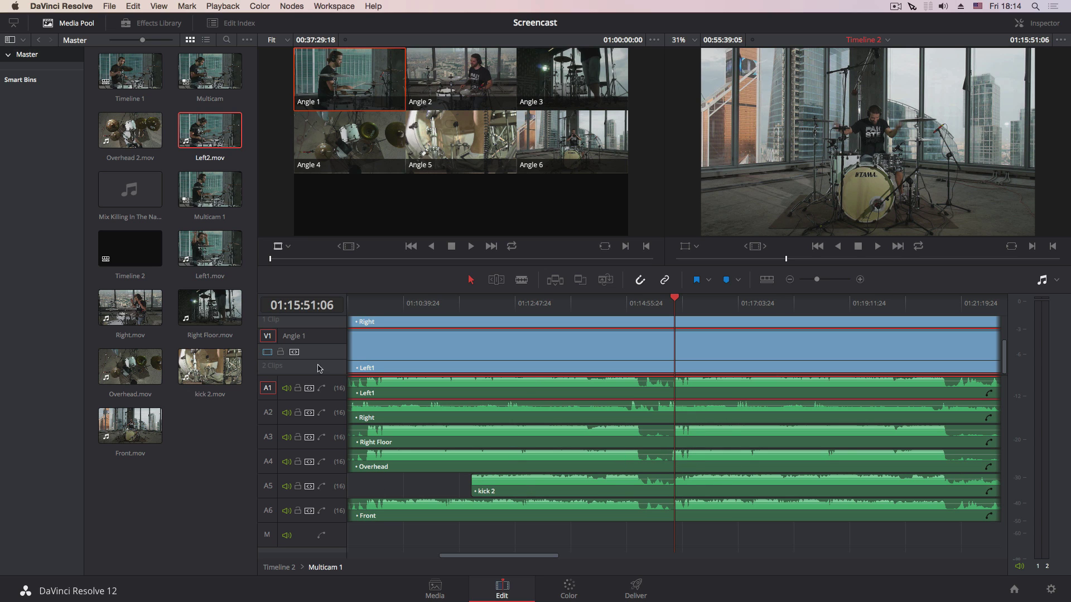
# - Open Timeline 2 and switch the source viewer to multicam display
pyautogui.click(128, 257)
pyautogui.doubleClick(129, 257)
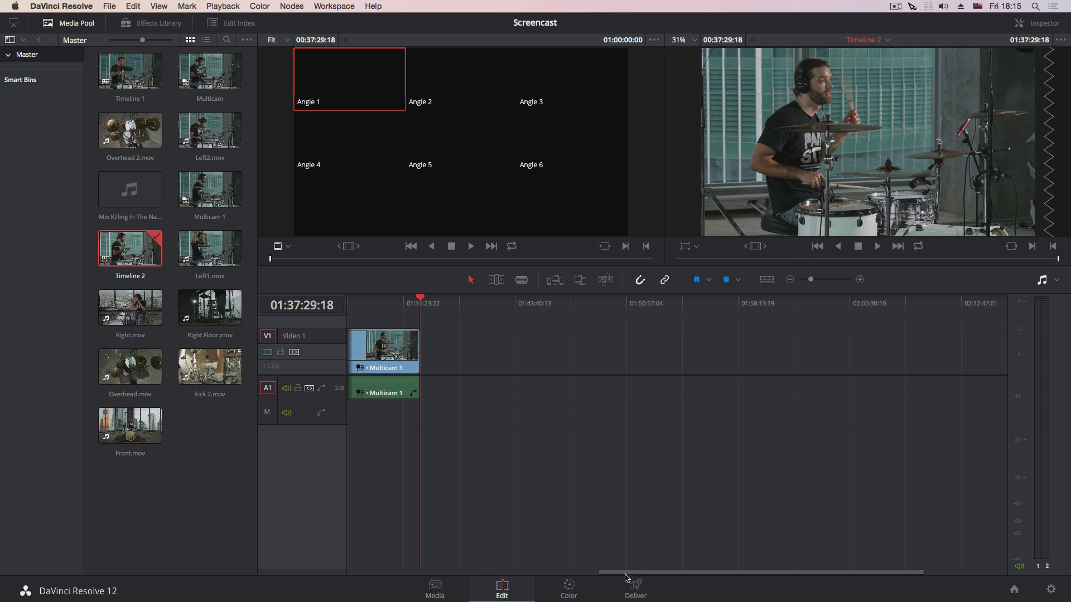
pyautogui.click(289, 247)
pyautogui.click(304, 307)
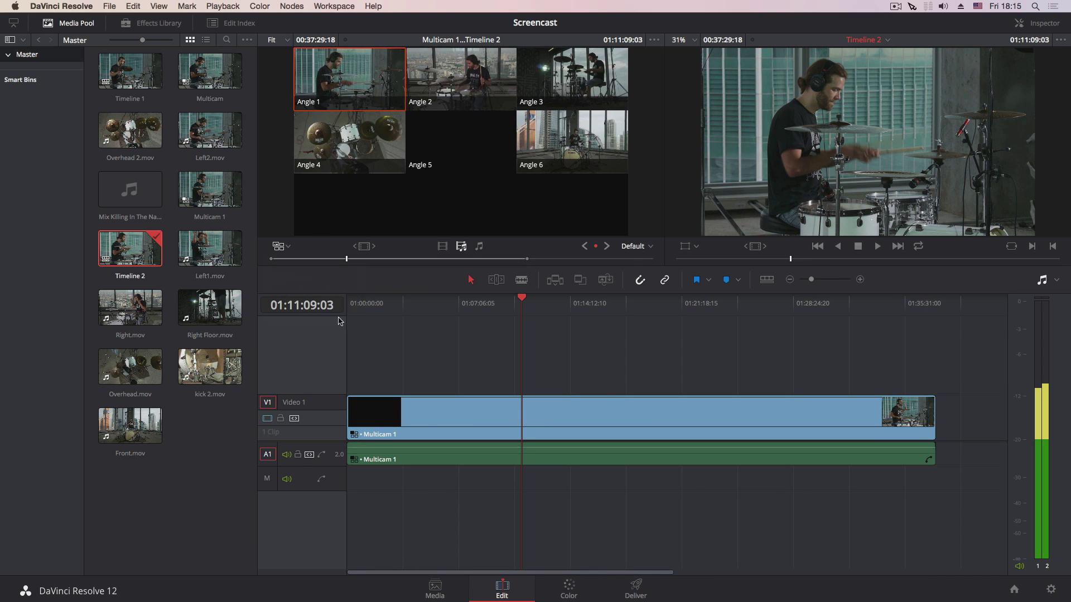
# - Check the synced angles at several points along Timeline 2
pyautogui.click(575, 460)
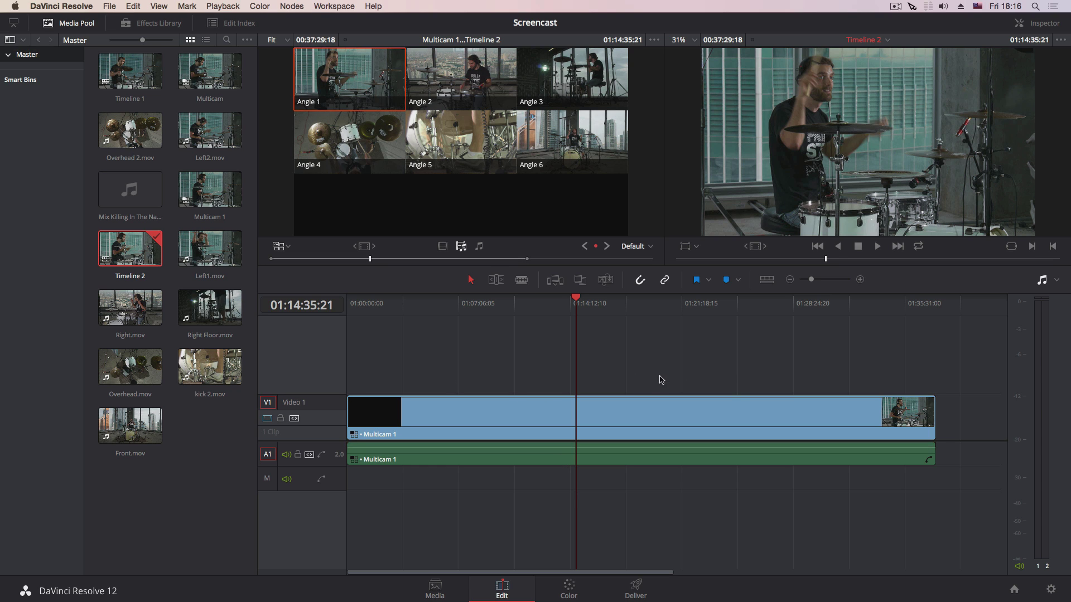
pyautogui.click(617, 319)
pyautogui.click(651, 313)
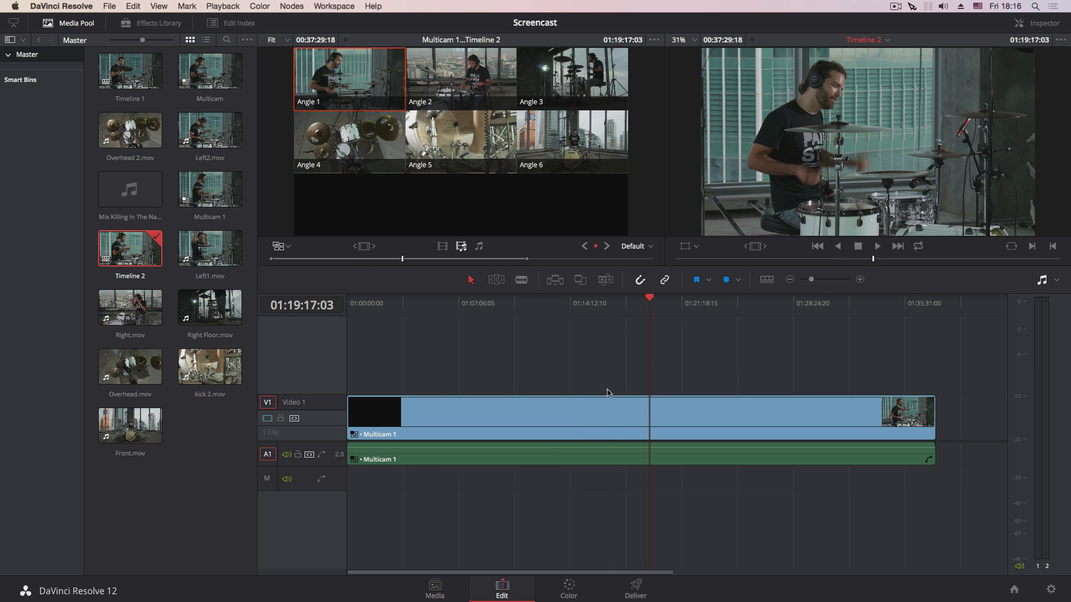
# - Place the Mix Killing In The Name audio below Multicam 1 in Timeline 2, starting at 01:11:17:16
pyautogui.click(568, 305)
pyautogui.click(525, 311)
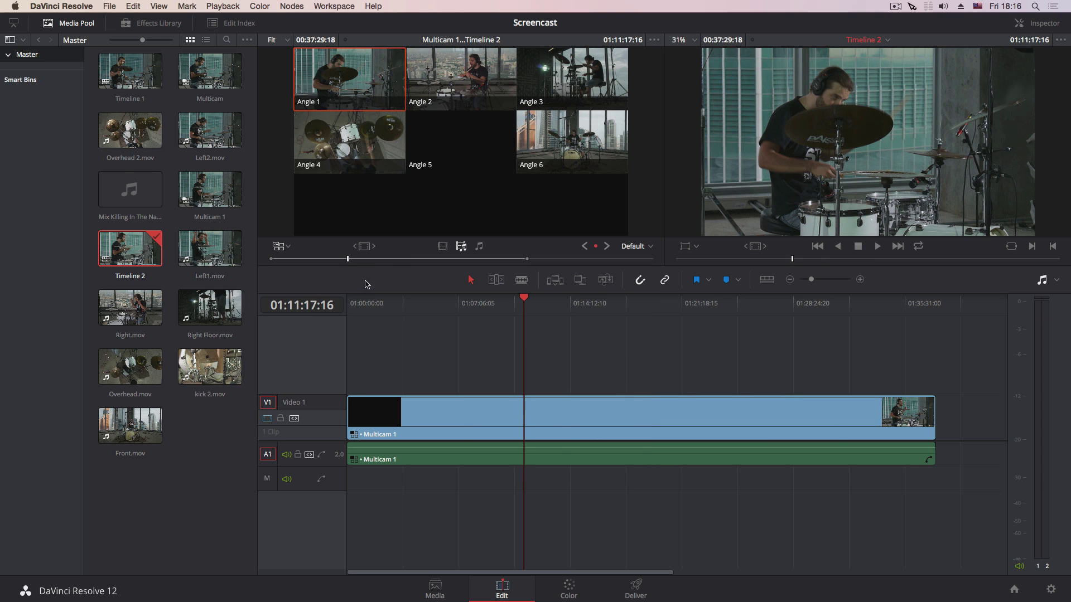
pyautogui.moveTo(110, 179); pyautogui.dragTo(530, 494)
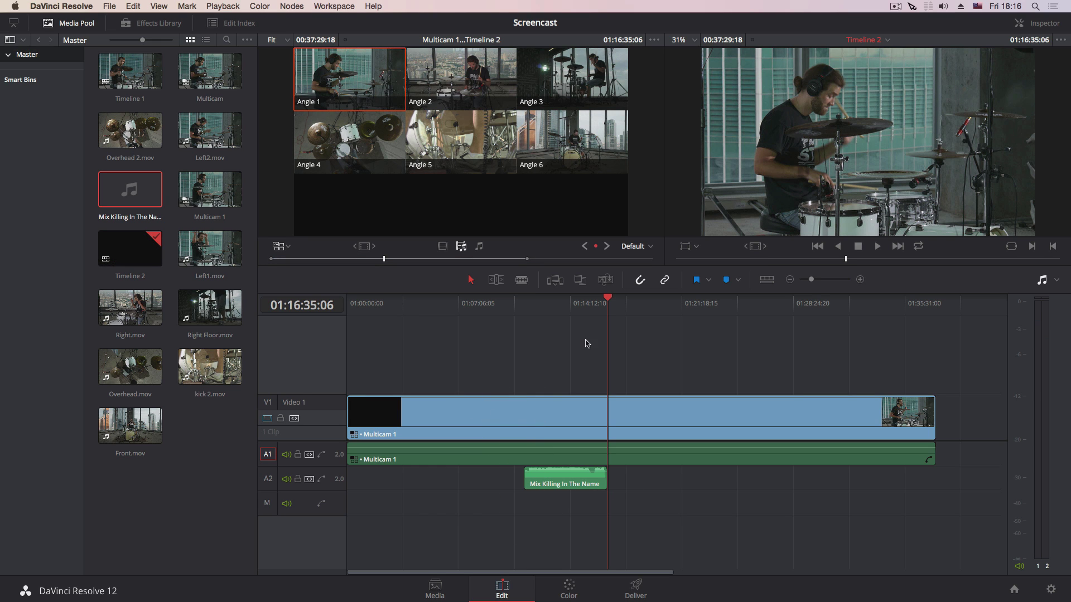
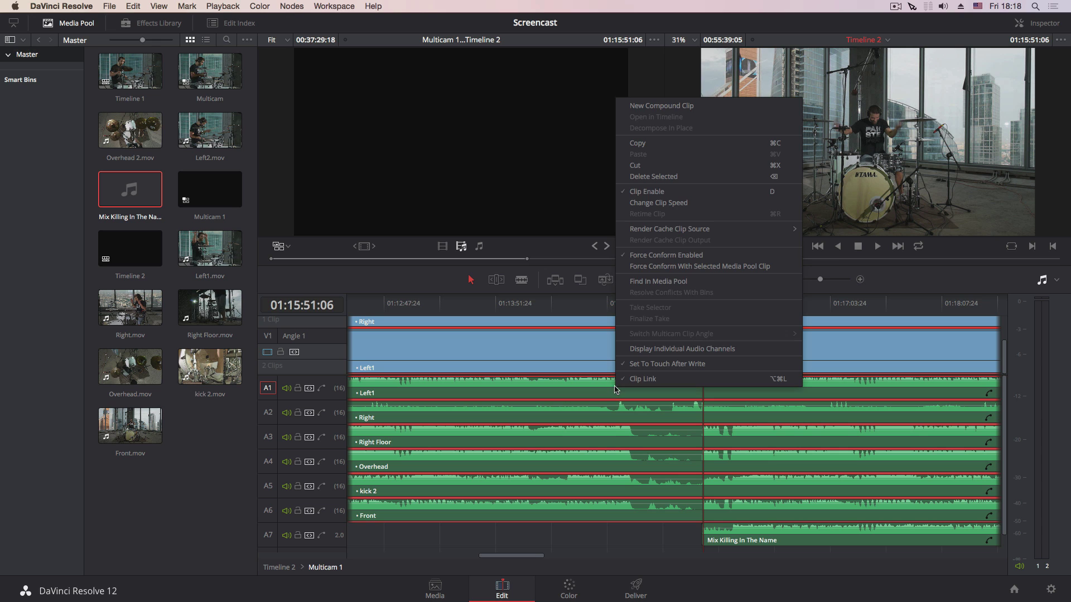
# - Unlink the angle clips inside Multicam 1 and disable their camera audio on tracks A1 to A6
pyautogui.click(650, 381)
pyautogui.click(628, 530)
pyautogui.moveTo(598, 537); pyautogui.dragTo(653, 385)
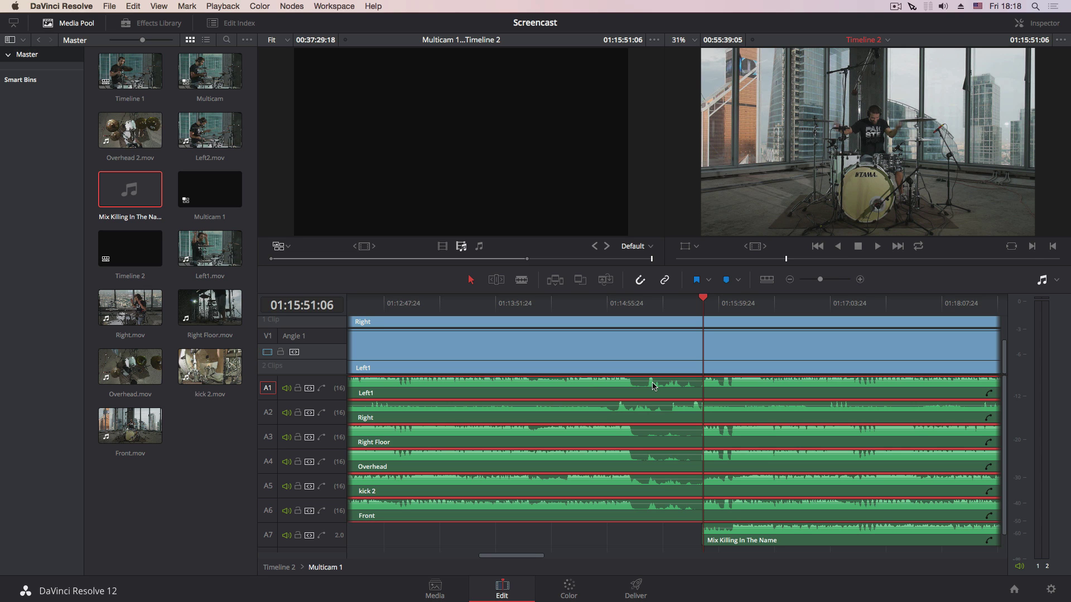
# - Return to Timeline 2 and scrub through Multicam 1 to check its sound
pyautogui.click(139, 252)
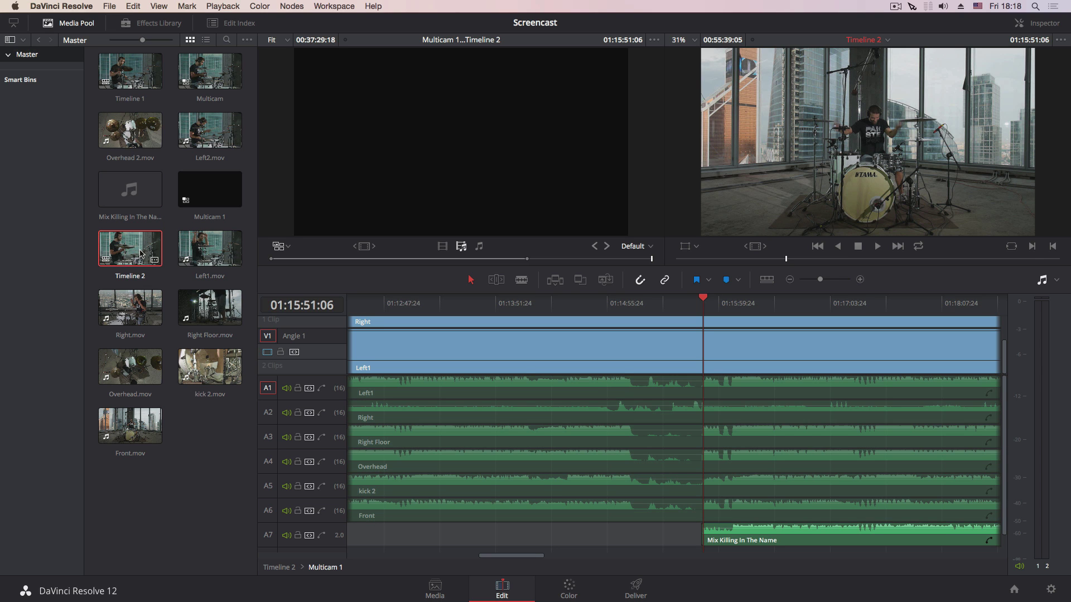
pyautogui.doubleClick(139, 252)
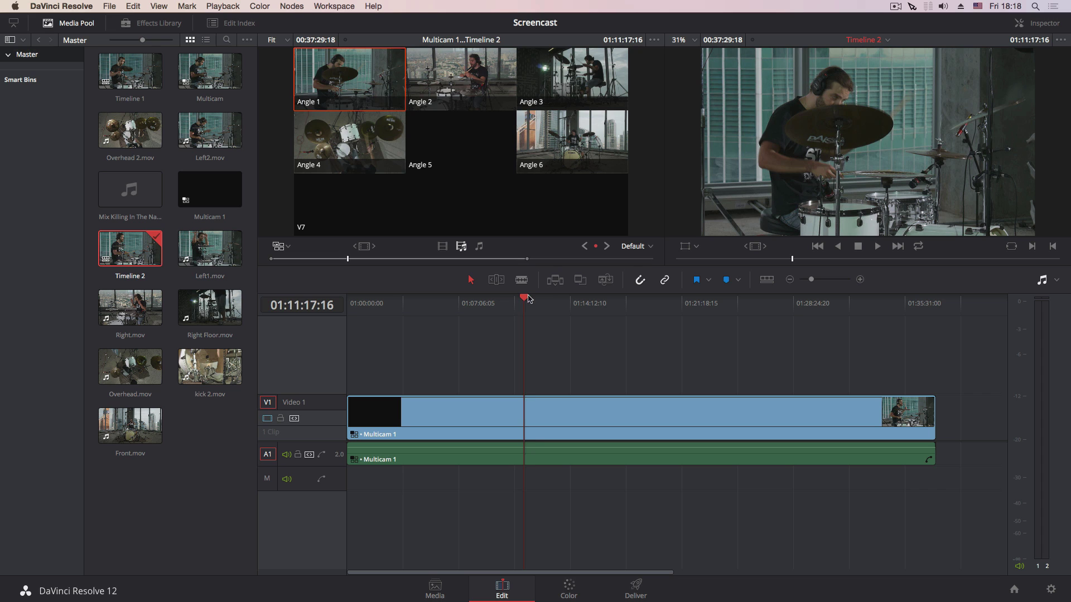
pyautogui.click(550, 302)
pyautogui.moveTo(550, 301); pyautogui.dragTo(633, 308)
# - Open the Multicam 1 clip from Timeline 2 in the timeline to edit its tracks
pyautogui.click(520, 403)
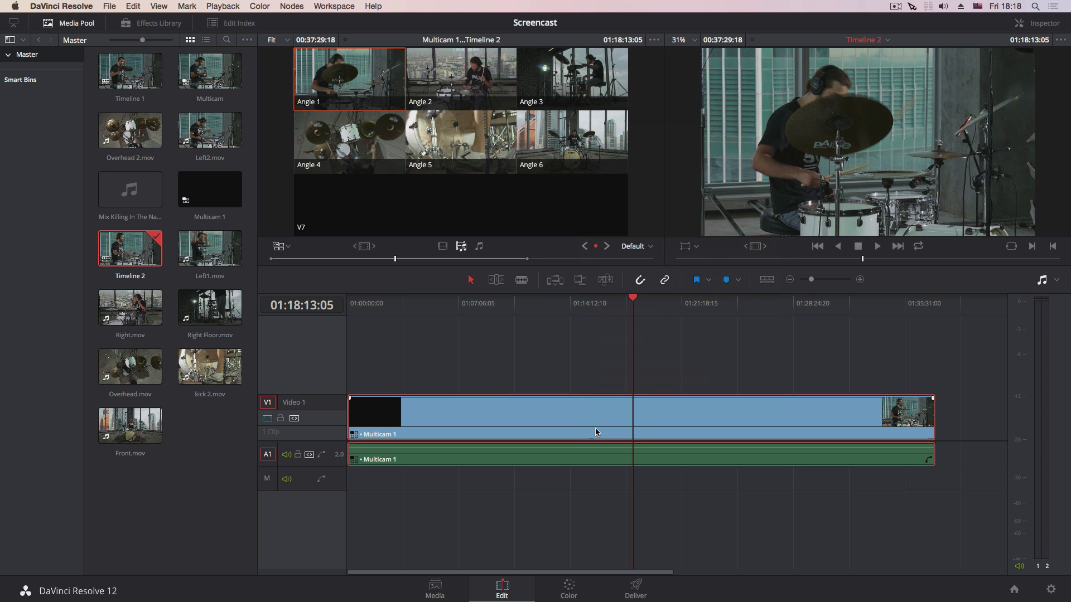
pyautogui.rightClick(596, 432)
pyautogui.click(678, 174)
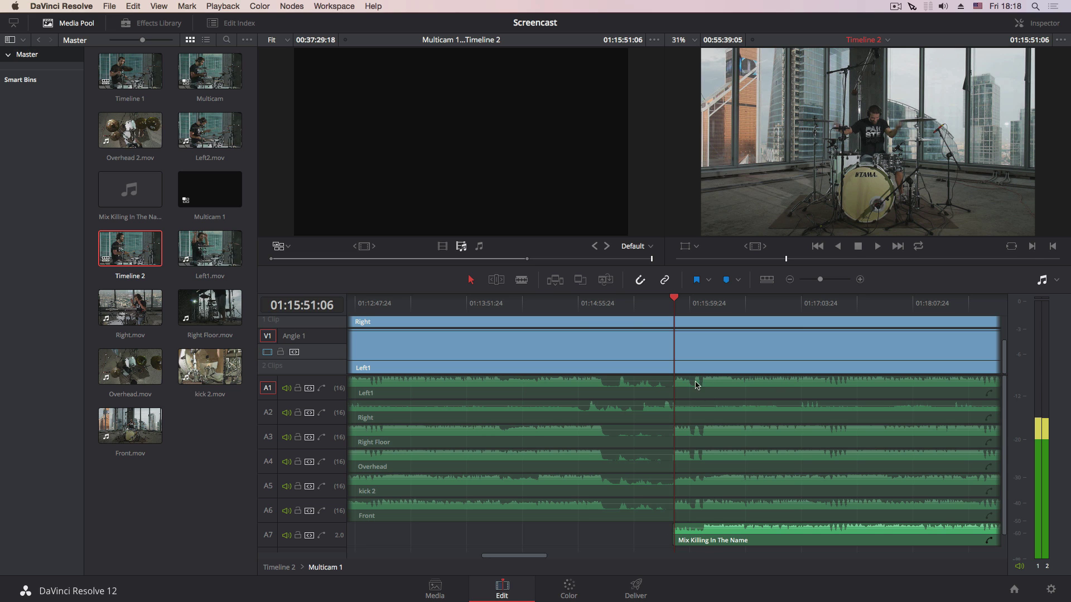
# - Switch the timeline to the compact track view with audio waveforms shown
pyautogui.moveTo(820, 280); pyautogui.dragTo(806, 279)
pyautogui.click(767, 280)
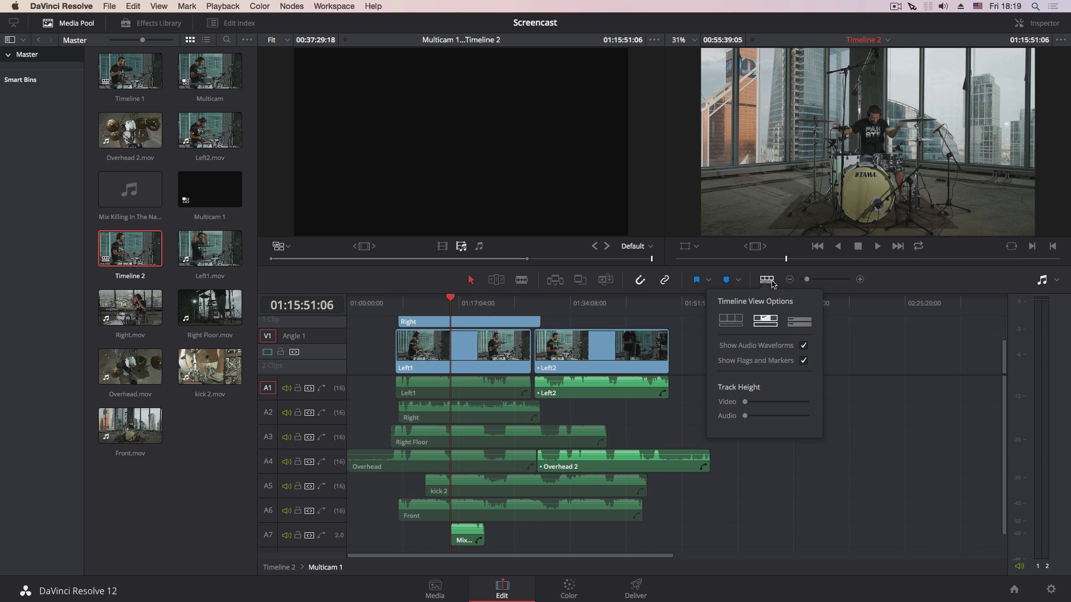
pyautogui.click(795, 322)
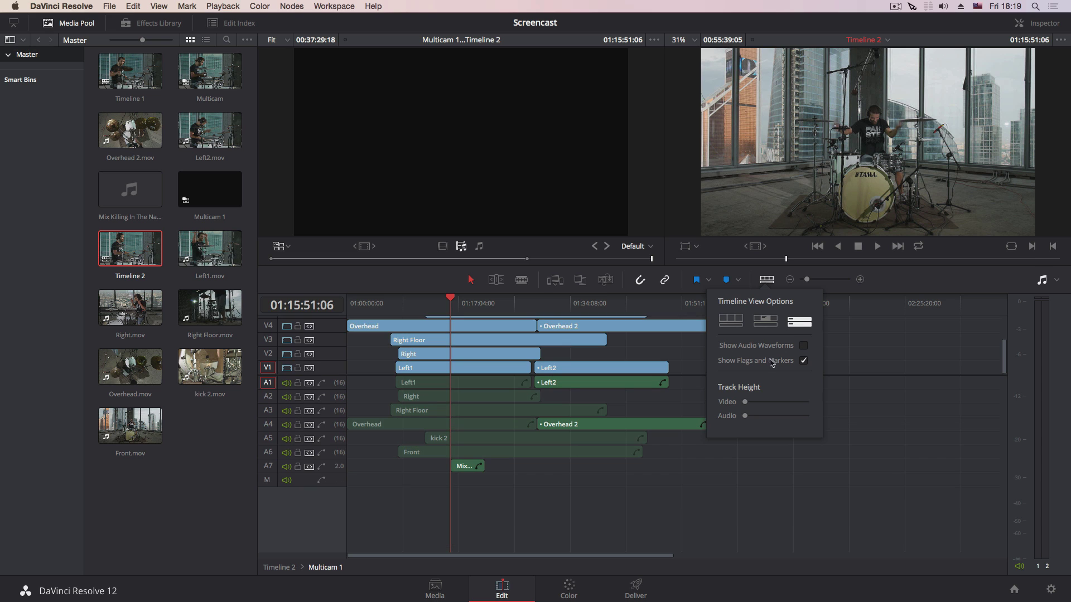
pyautogui.click(803, 345)
# - Move the Left1 audio to a new track below A7 and put Mix Killing In The Name on A1
pyautogui.click(497, 396)
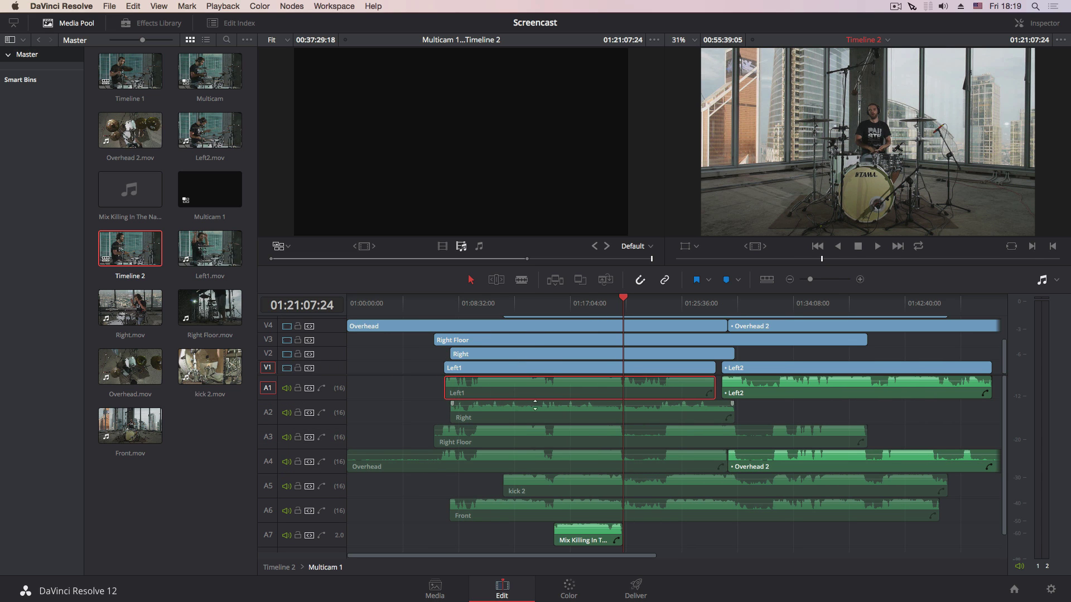
pyautogui.moveTo(517, 395)
pyautogui.mouseDown()
pyautogui.moveTo(519, 549)
pyautogui.moveTo(577, 535)
pyautogui.moveTo(574, 390)
pyautogui.mouseUp()
pyautogui.click(576, 528)
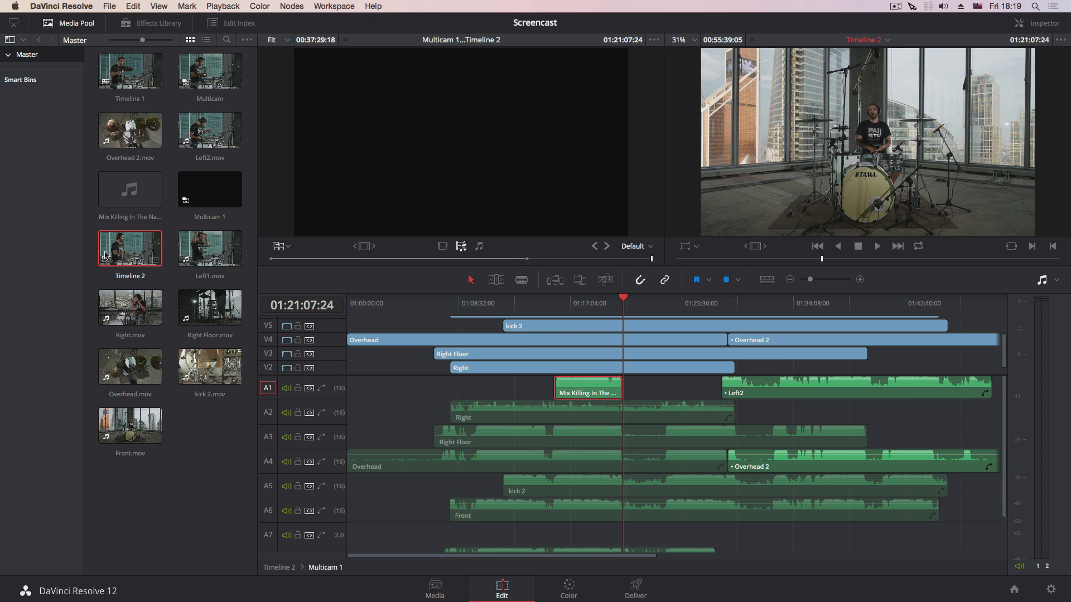
# - Return to Timeline 2 and play Multicam 1 from 01:16:41:14 to check the mix against the picture
pyautogui.doubleClick(130, 248)
pyautogui.moveTo(596, 304)
pyautogui.mouseDown()
pyautogui.moveTo(613, 304)
pyautogui.moveTo(580, 305)
pyautogui.mouseUp()
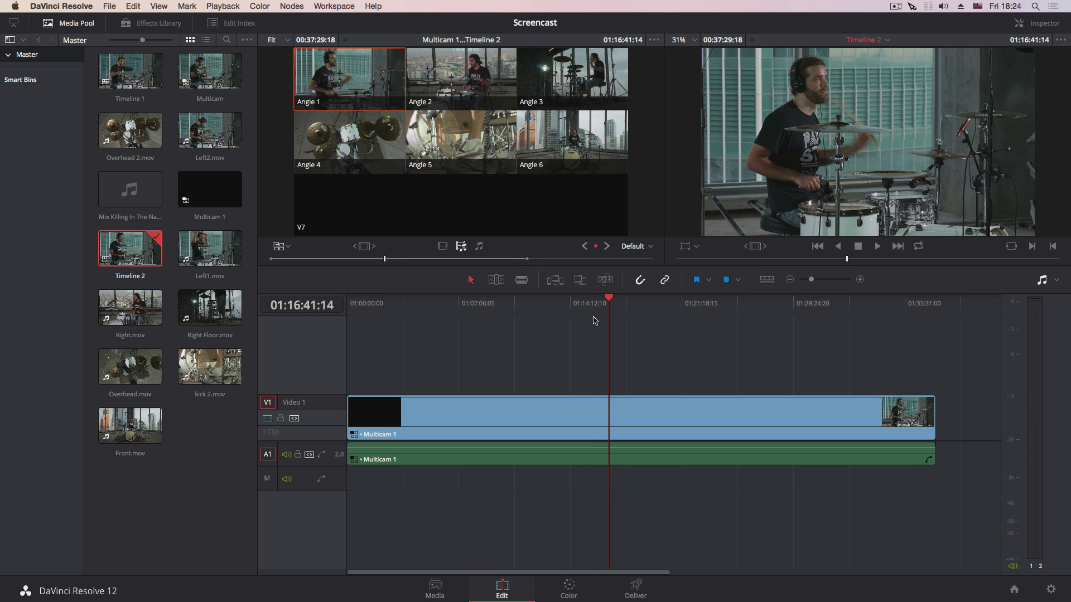
pyautogui.press('space')
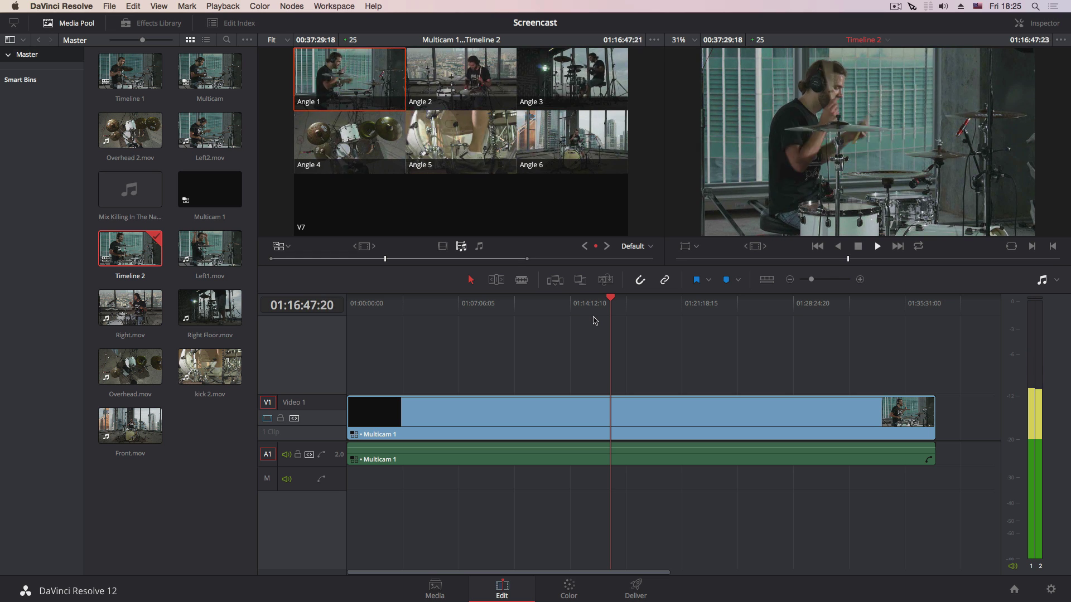
pyautogui.press('space')
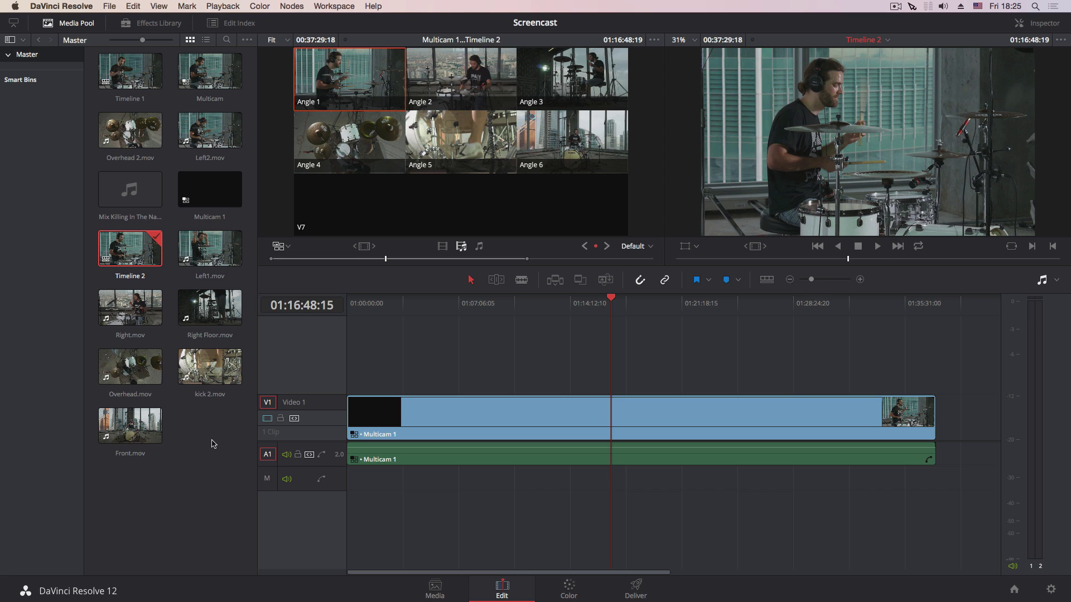
# - Look up the Generate Optimized Media option for Front.mov
pyautogui.click(133, 443)
pyautogui.click(131, 430)
pyautogui.rightClick(131, 430)
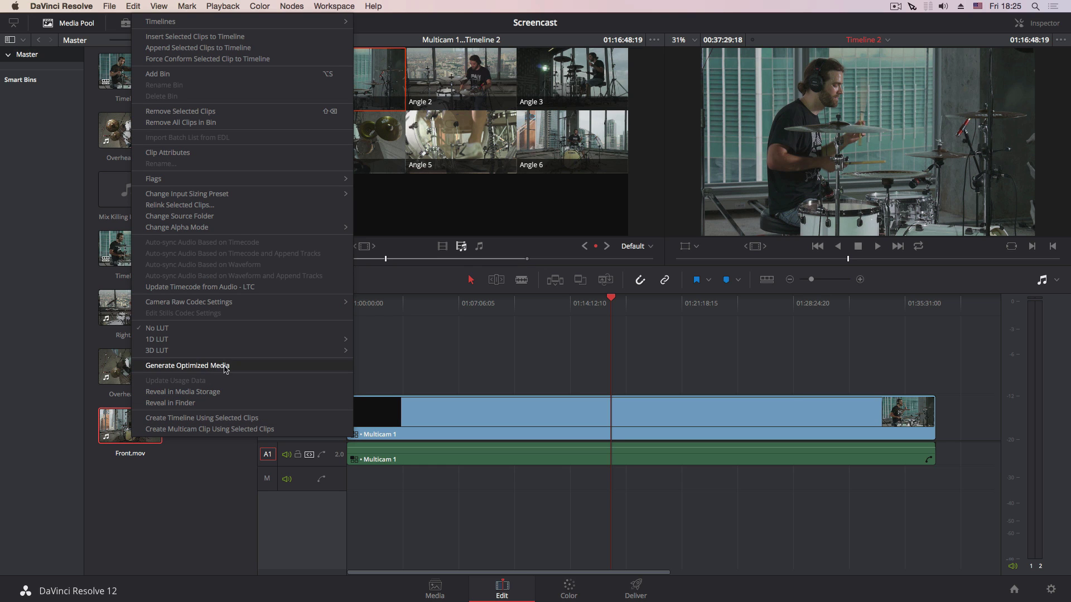
pyautogui.click(189, 442)
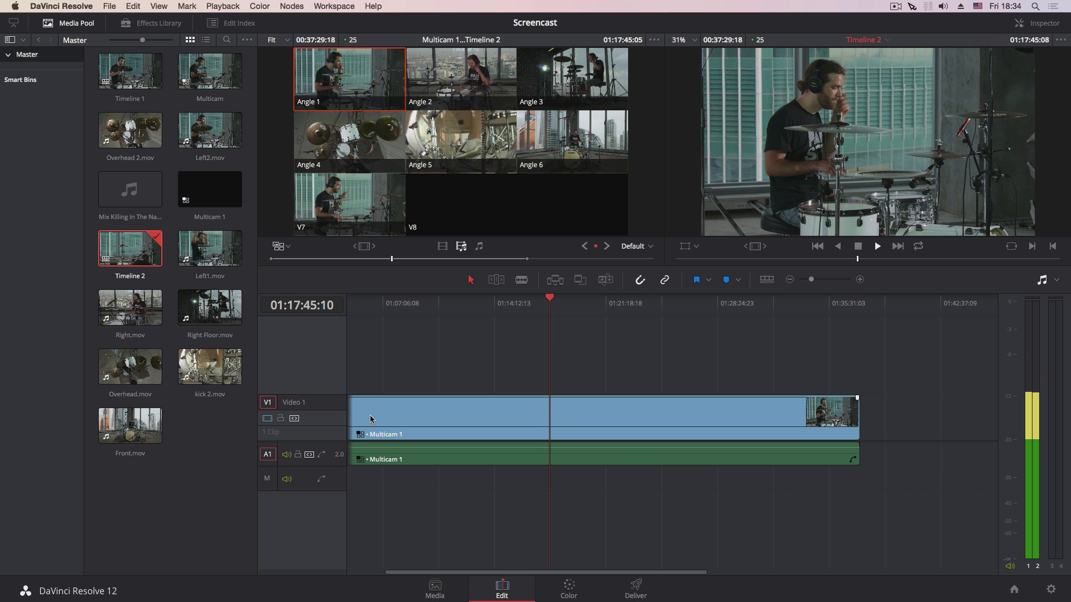
# - Stop playback and step frame by frame around 01:16:07:20 in the opened Multicam, comparing the mix waveform with the camera waveforms
pyautogui.press('space')
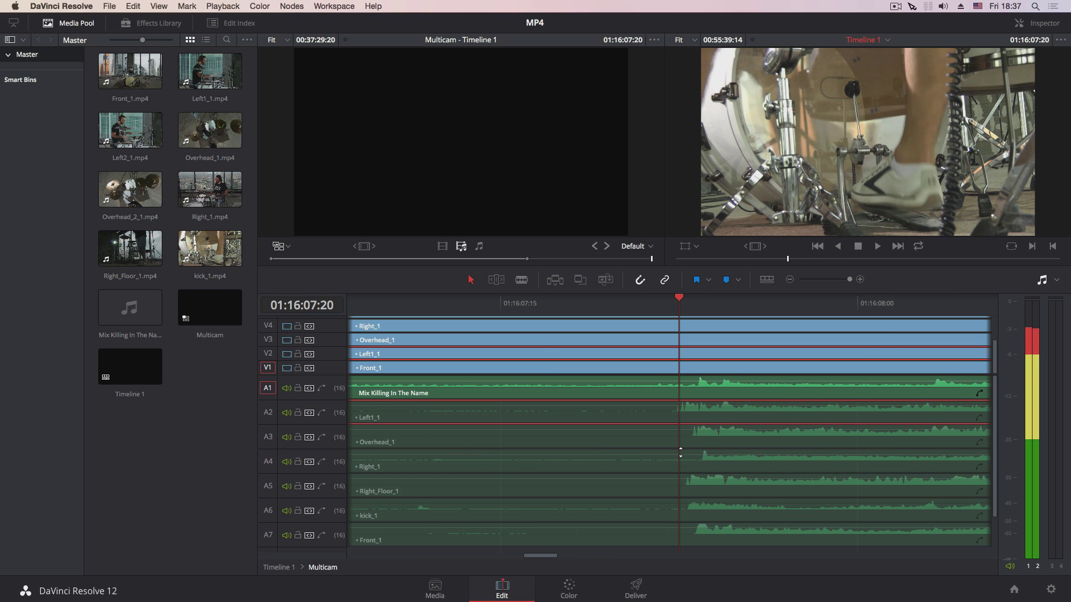
pyautogui.press('Left')
pyautogui.press('Right')
pyautogui.press('Right')
pyautogui.press('Right')
pyautogui.press('Left')
pyautogui.press('Left')
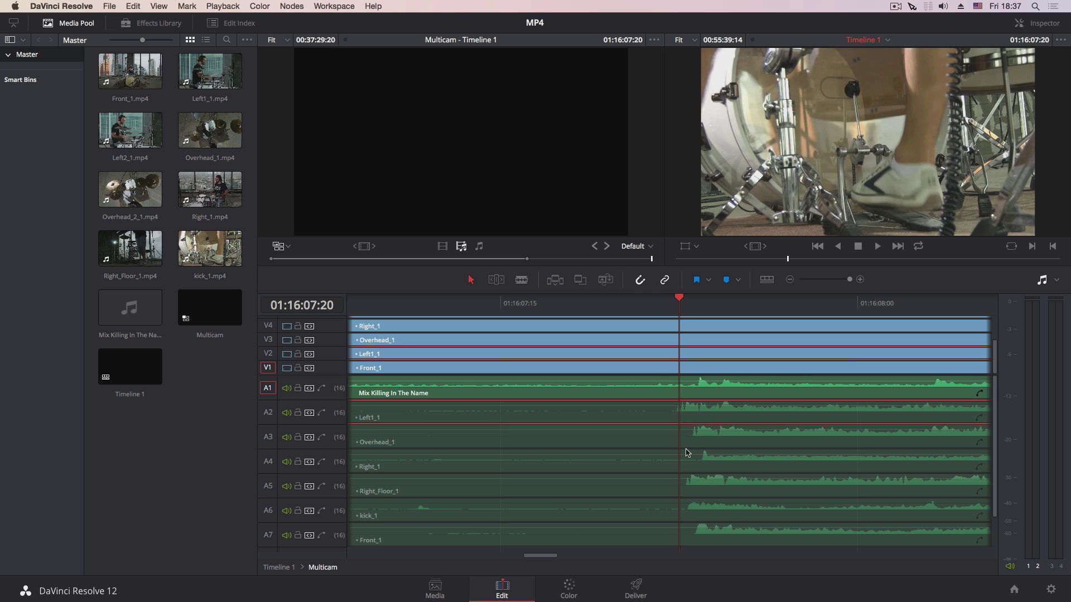
# - Move the playhead to 01:20:24:23 near the end of Mix Killing In The Name for a close waveform comparison
pyautogui.press('super+minus')
pyautogui.press('super+minus')
pyautogui.press('super+minus')
pyautogui.press('super+minus')
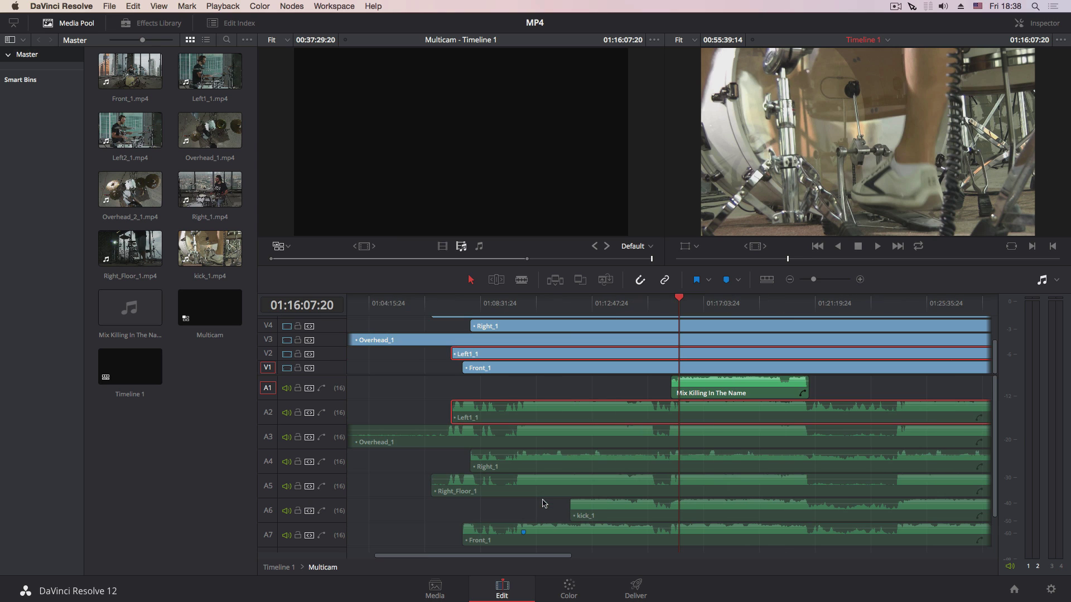
pyautogui.moveTo(679, 302); pyautogui.dragTo(792, 307)
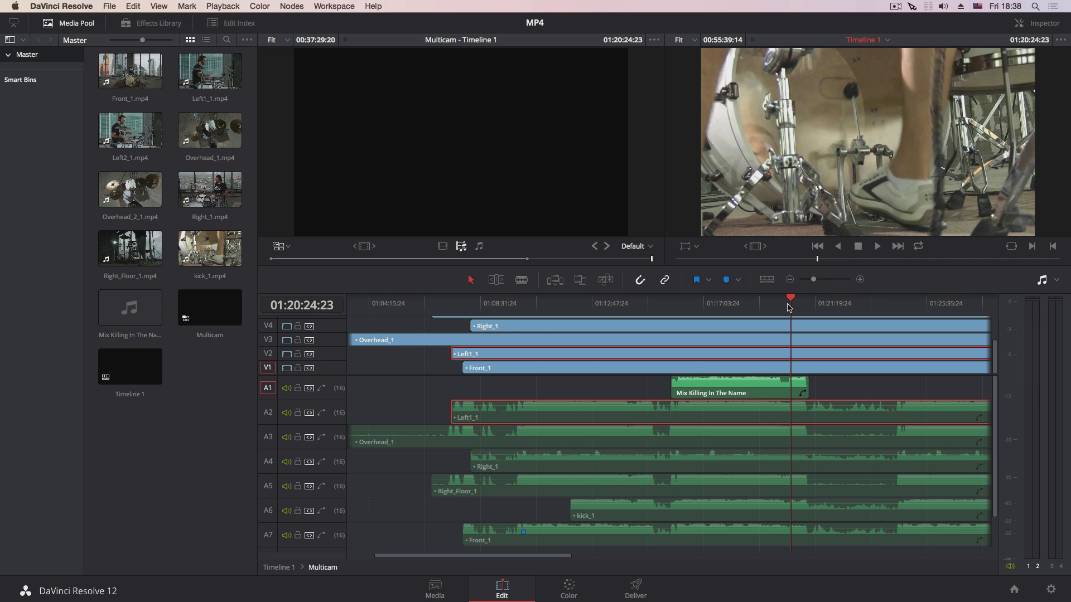
pyautogui.press('super+equal')
pyautogui.press('super+equal')
pyautogui.press('super+equal')
pyautogui.press('super+equal')
pyautogui.press('super+equal')
pyautogui.press('super+equal')
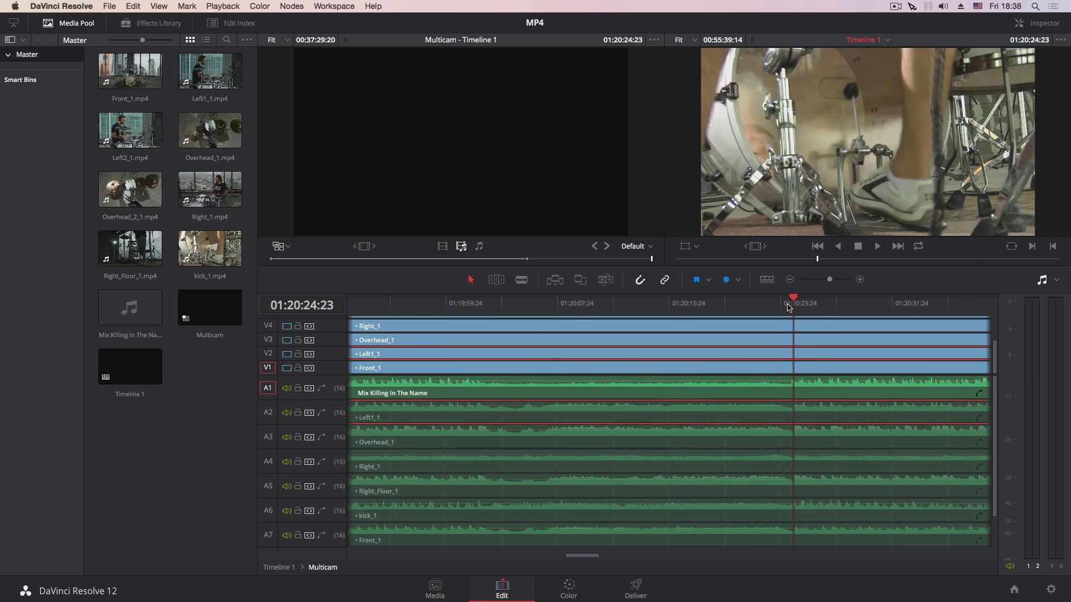
pyautogui.press('super+equal')
pyautogui.press('super+equal')
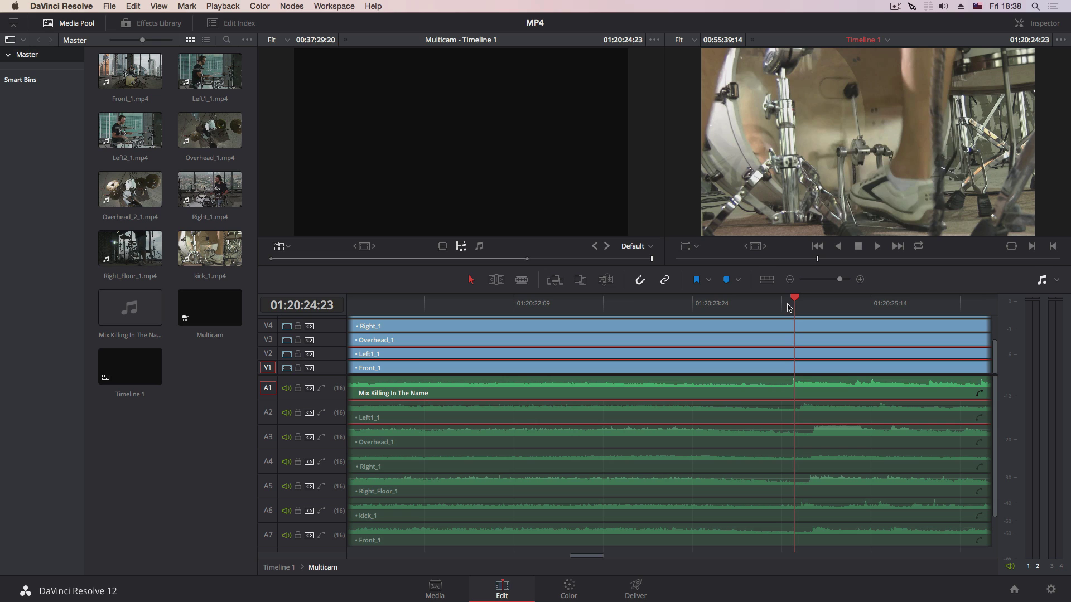
pyautogui.press('super+equal')
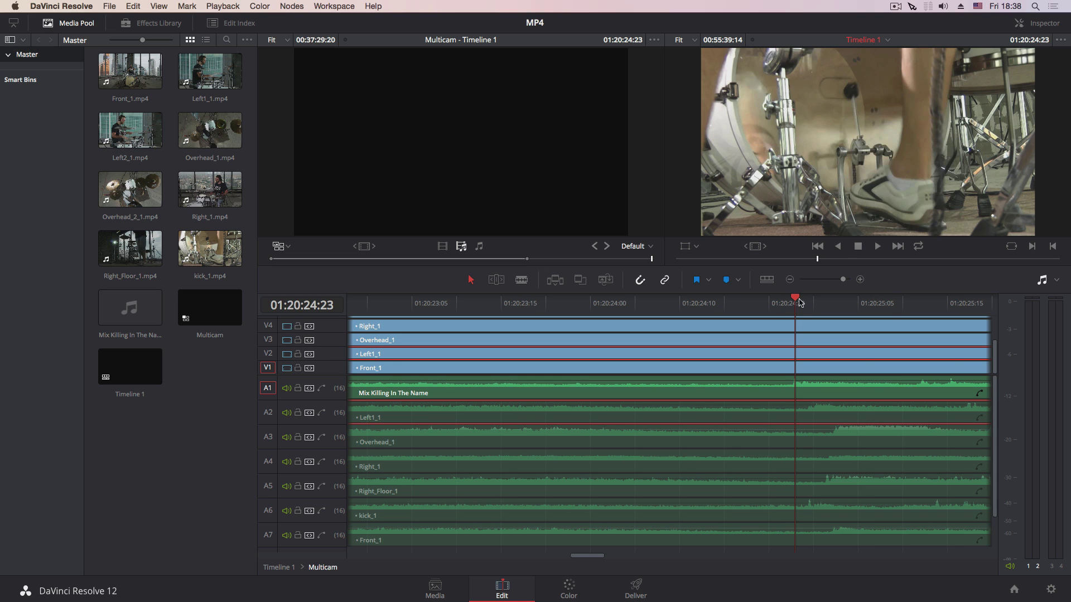
# - Step frame by frame to 01:20:25:03, comparing the mix's audio peak with the peaks on the camera tracks
pyautogui.press('Right')
pyautogui.press('Right')
pyautogui.press('Right')
pyautogui.press('Right')
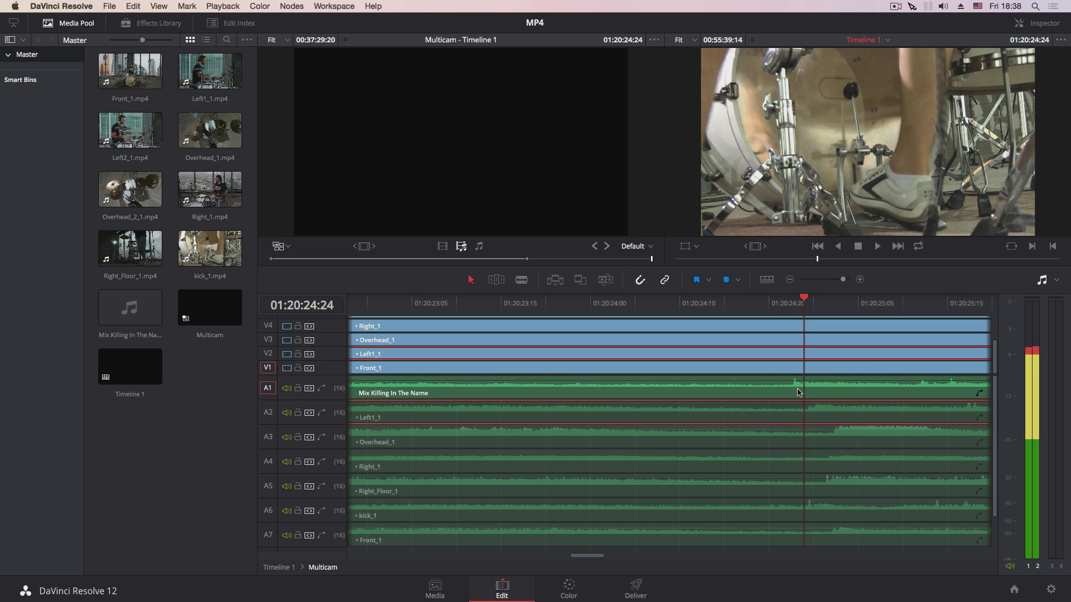
pyautogui.press('Right')
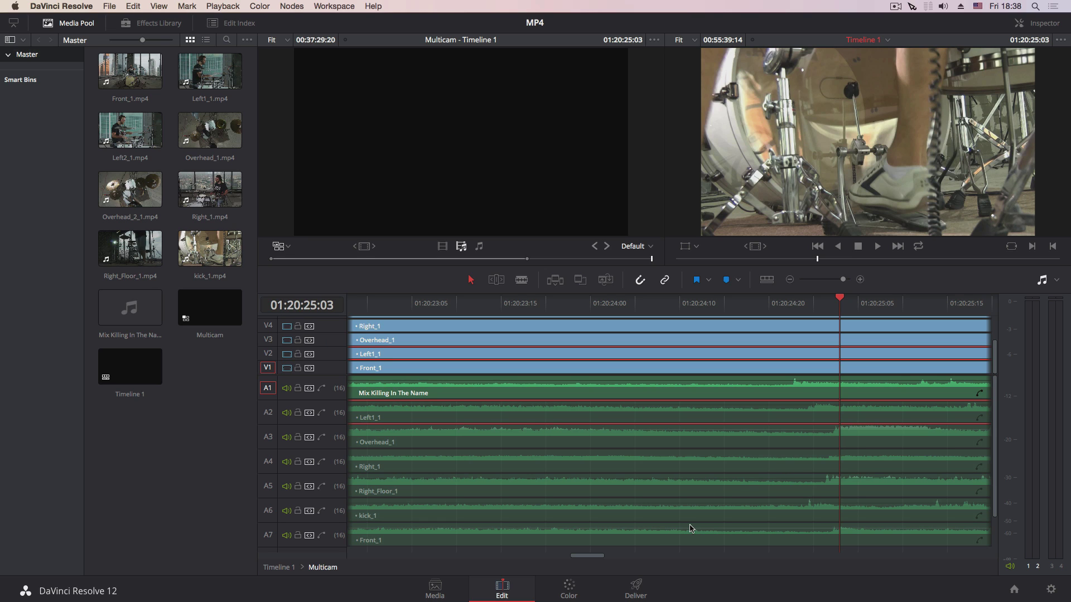
pyautogui.press('super+equal')
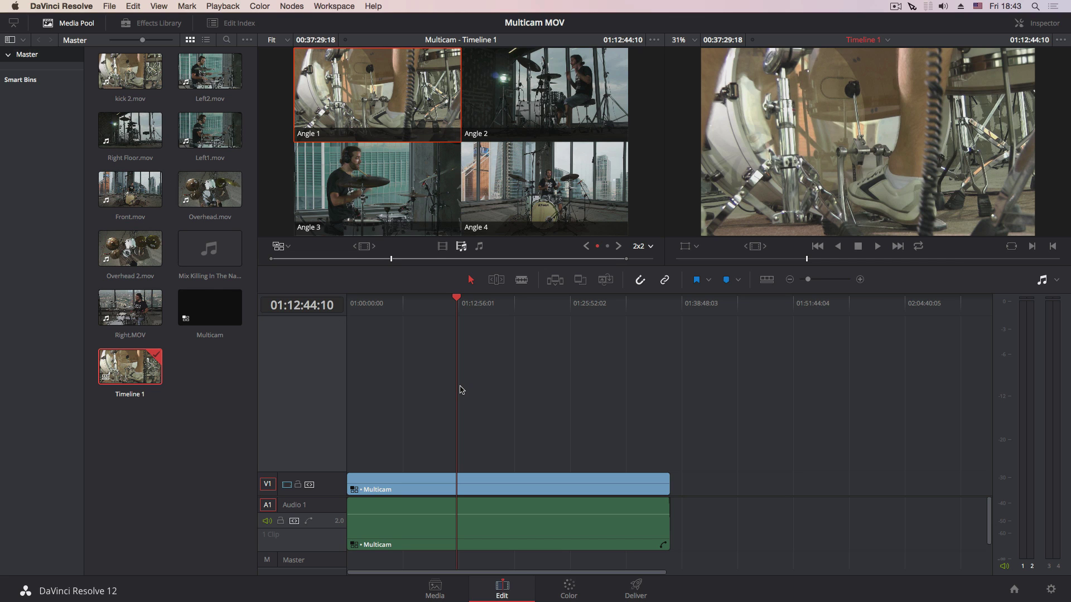
# - Play the Multicam clip from 01:12:44:10 in the Multicam MOV project to check sync and playback, then stop
pyautogui.press('space')
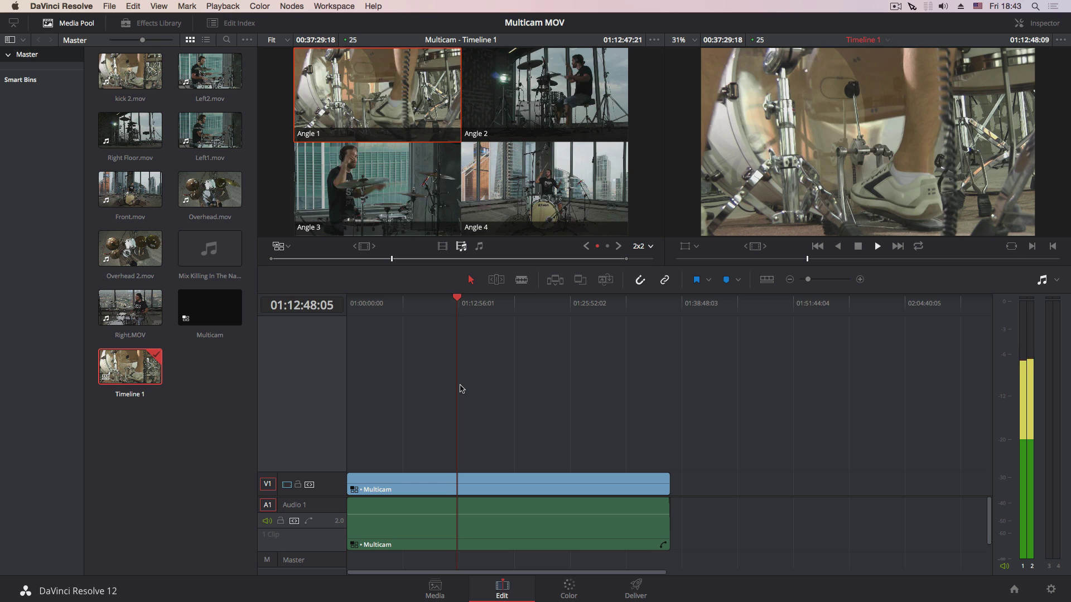
pyautogui.press('space')
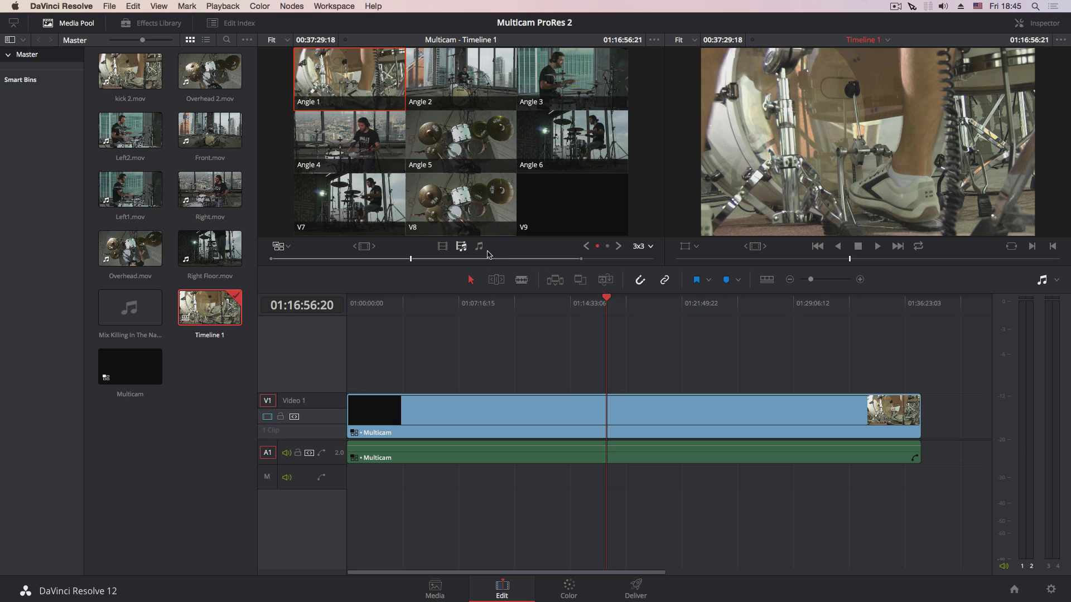
# - Set the multicam viewer to a 2x2 grid and page through the angle sets while playing from about 01:16:33
pyautogui.click(648, 249)
pyautogui.click(652, 275)
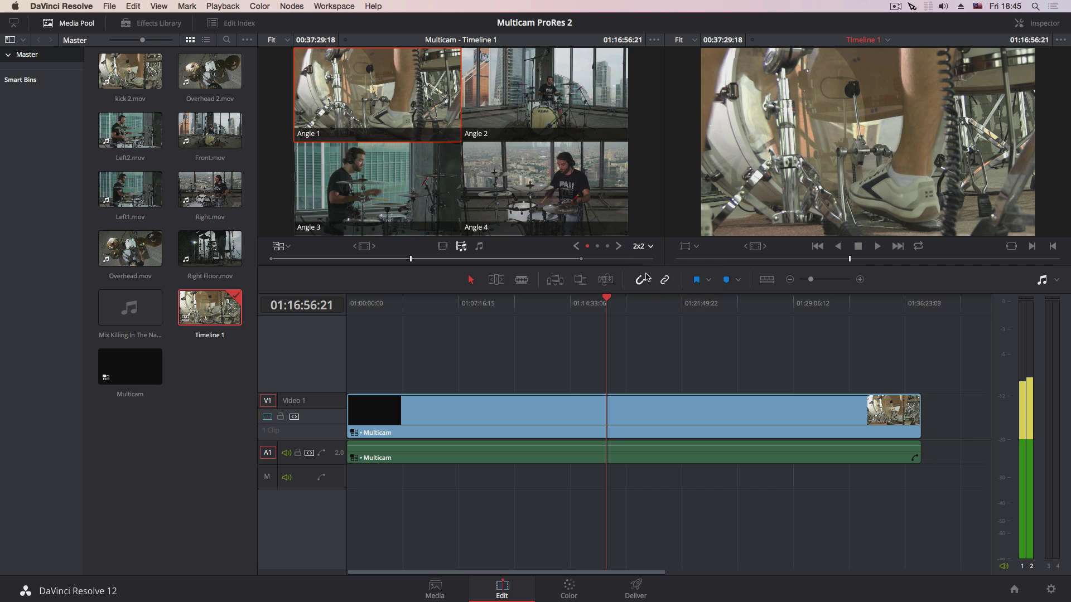
pyautogui.click(601, 301)
pyautogui.press('space')
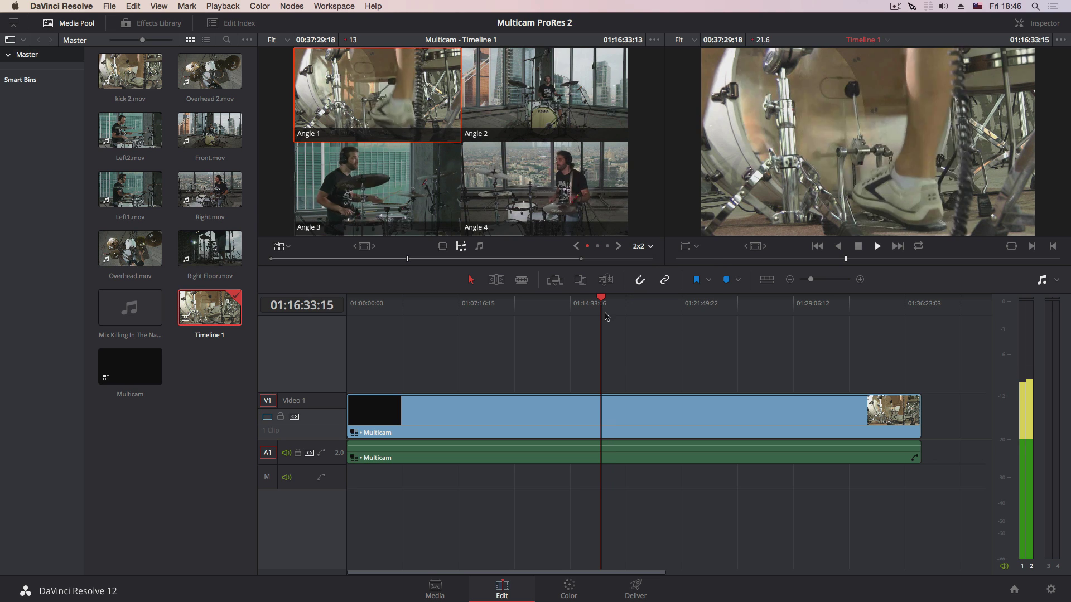
pyautogui.click(597, 248)
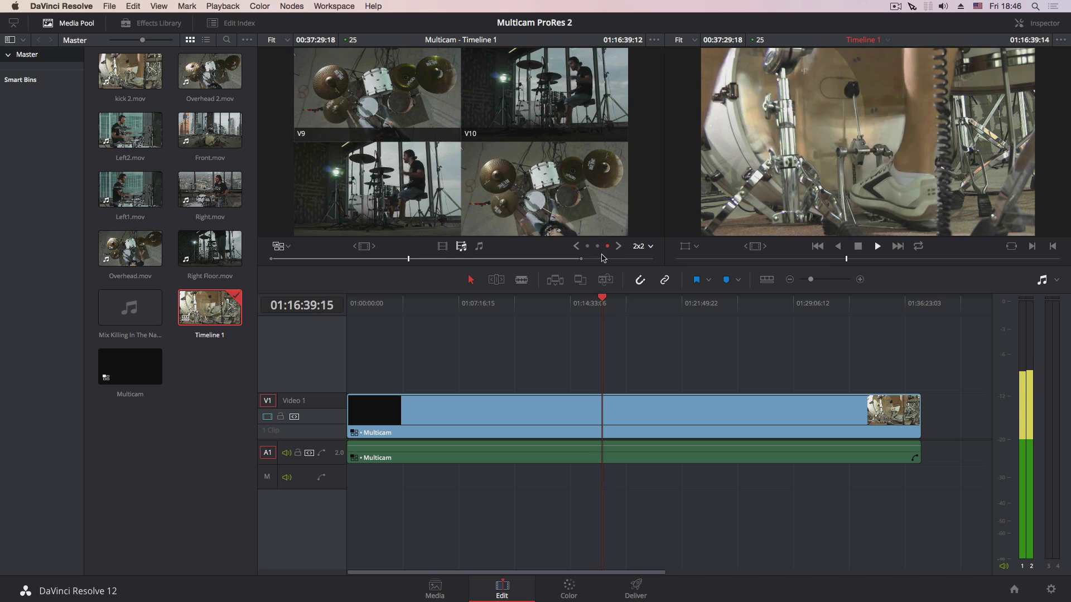
pyautogui.click(587, 247)
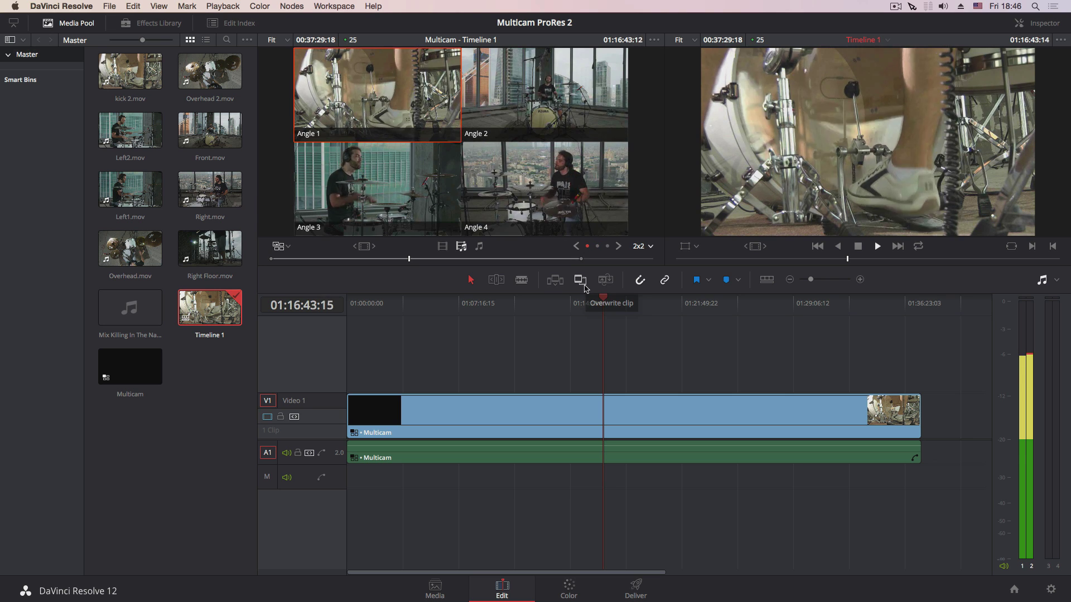
pyautogui.press('space')
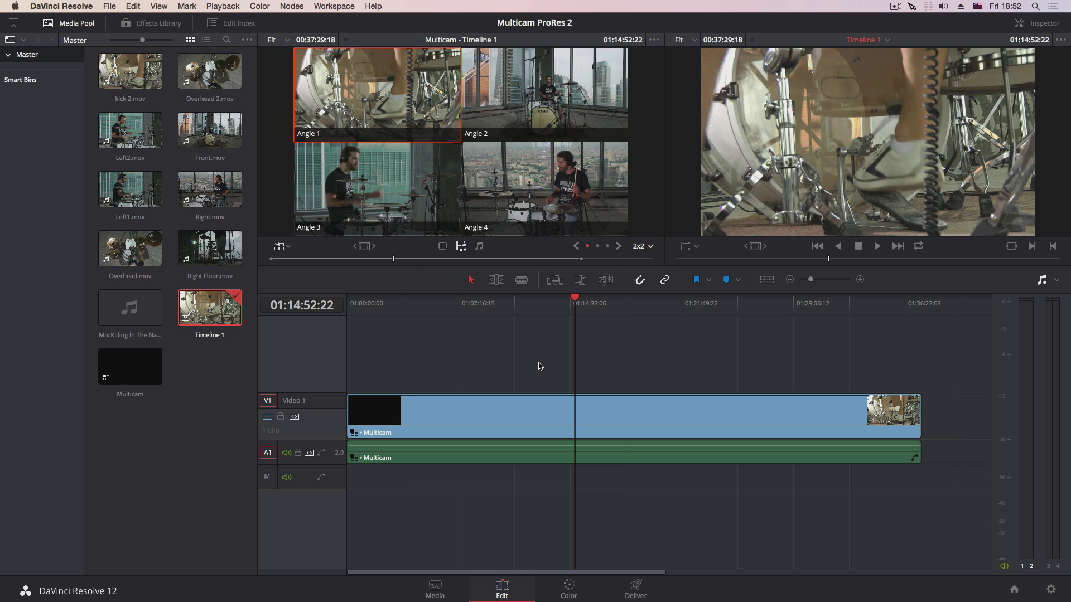
# - Try cutting both video and audio of Multicam to Angle 2 and Angle 4 during playback from 01:18:05:00, and return to the cuts
pyautogui.click(624, 322)
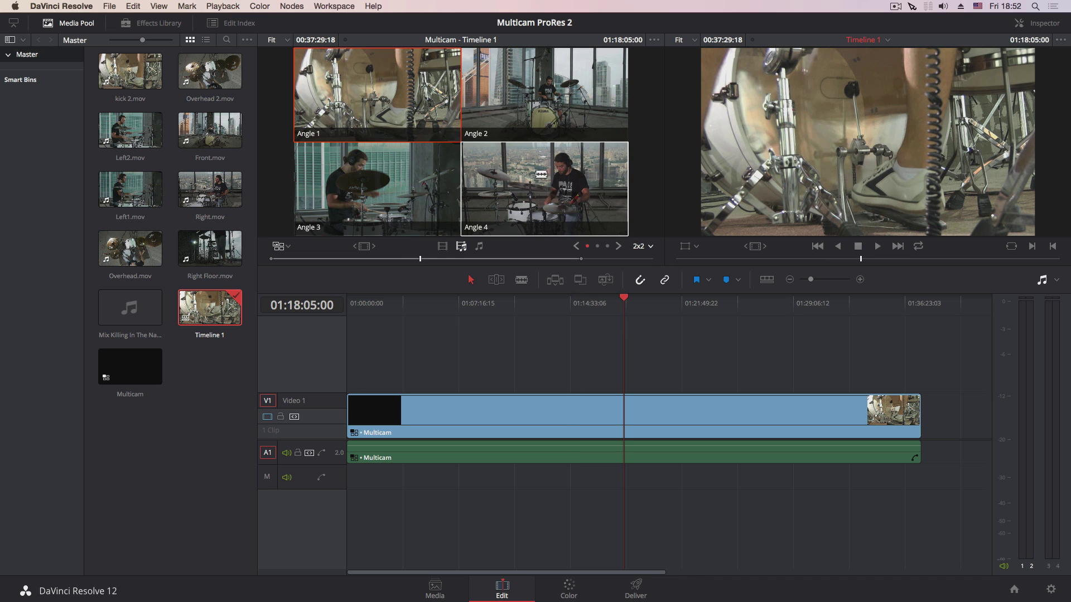
pyautogui.press('space')
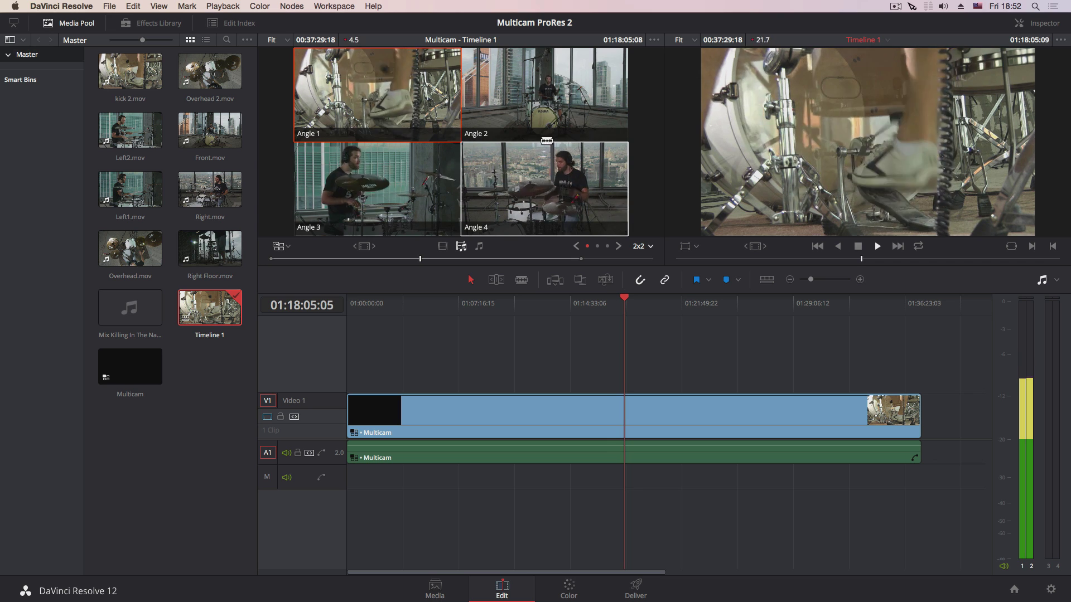
pyautogui.click(548, 103)
pyautogui.click(544, 188)
pyautogui.click(636, 305)
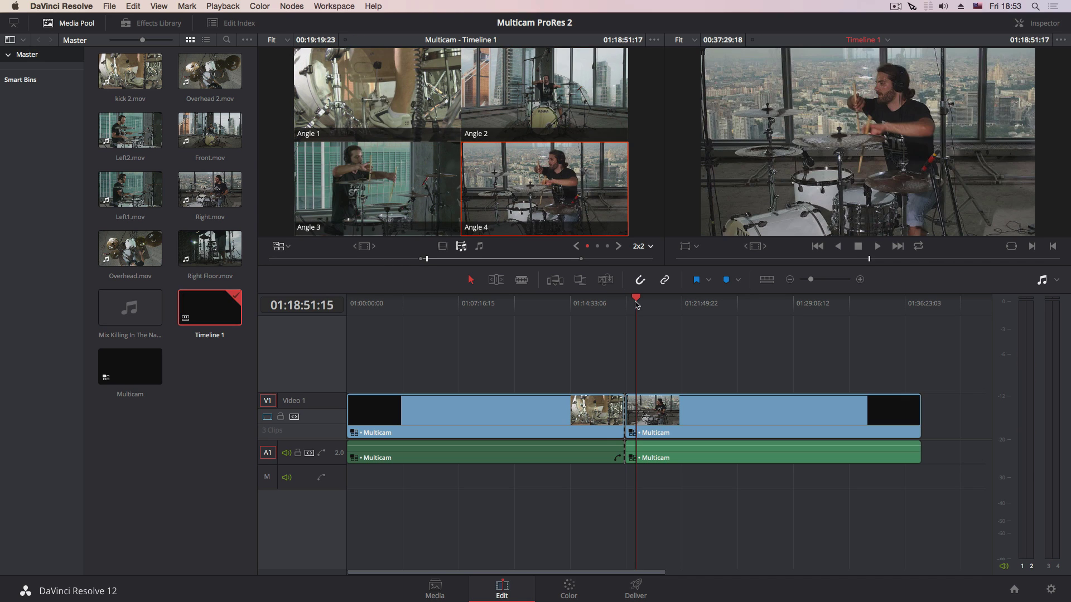
pyautogui.moveTo(637, 302); pyautogui.dragTo(625, 305)
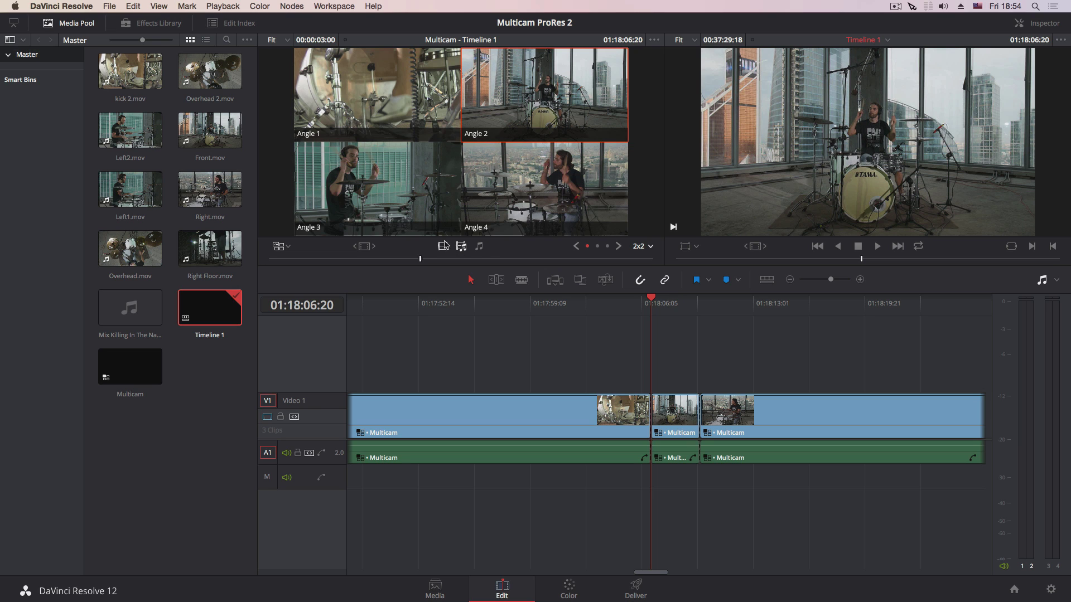
# - Set multicam switching to affect video only and undo the angle cuts that also split the audio
pyautogui.click(443, 247)
pyautogui.press('super+z')
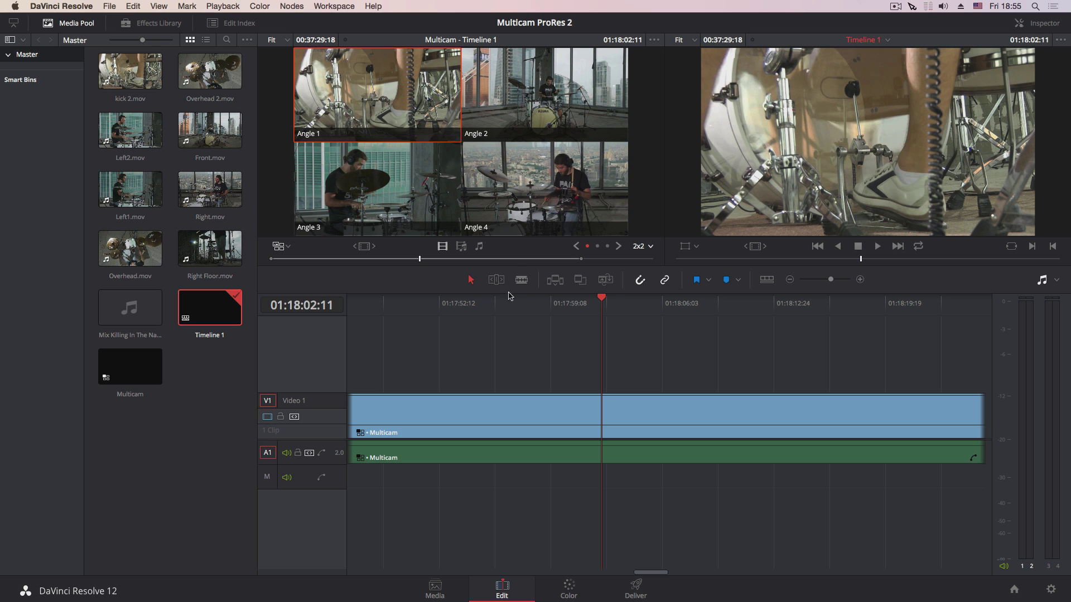
# - Cut Multicam live from 01:18:02:11 to Angles 2, 3, 1, 4 and 2 in turn, stopping playback at 01:18:14:20
pyautogui.press('space')
pyautogui.click(512, 139)
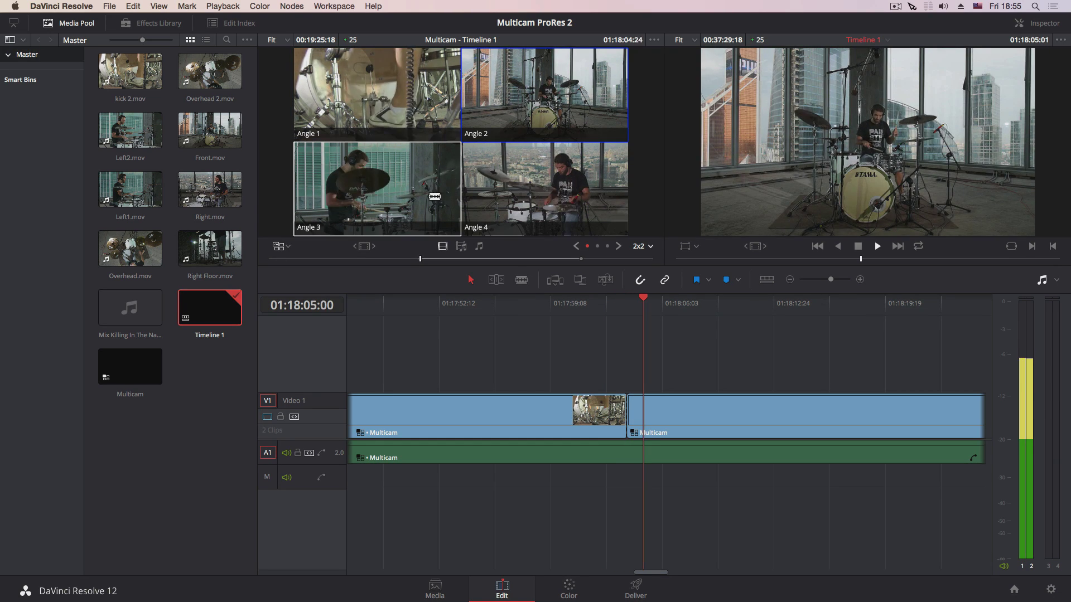
pyautogui.click(419, 180)
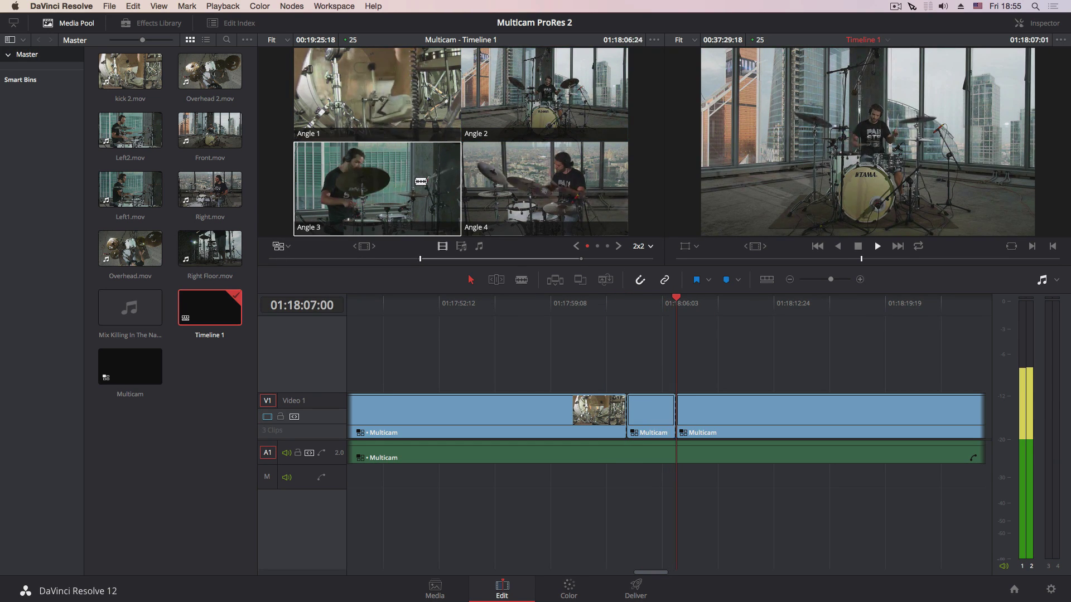
pyautogui.click(423, 101)
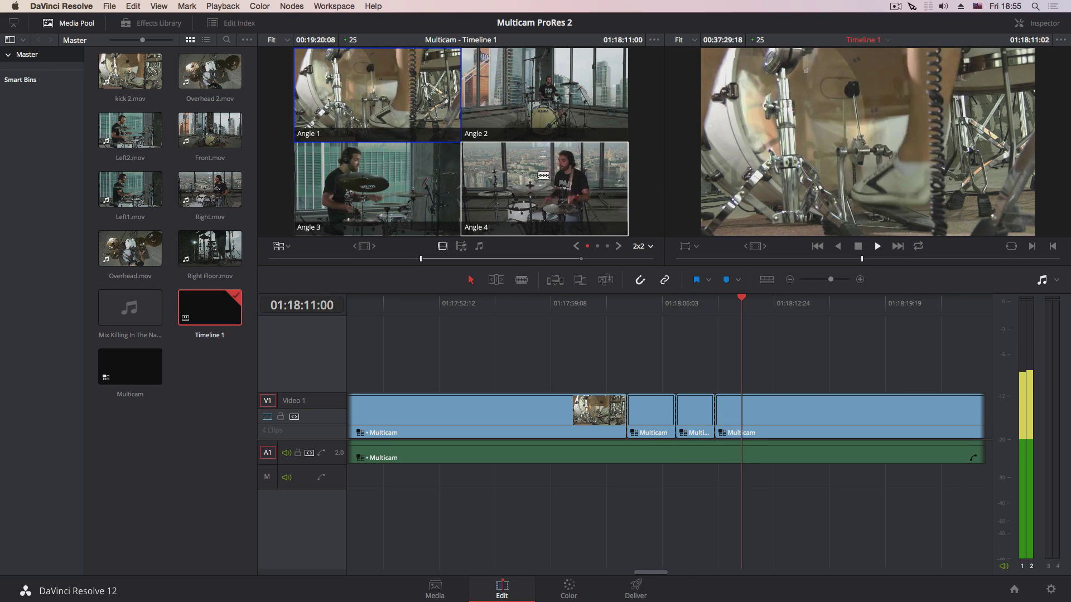
pyautogui.click(558, 186)
pyautogui.click(567, 88)
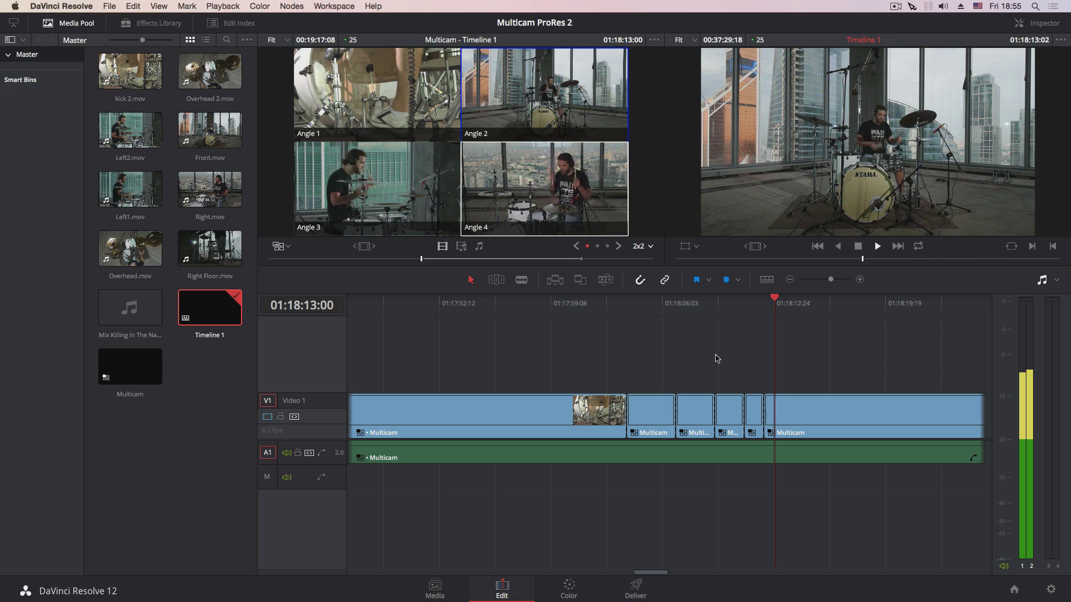
pyautogui.press('space')
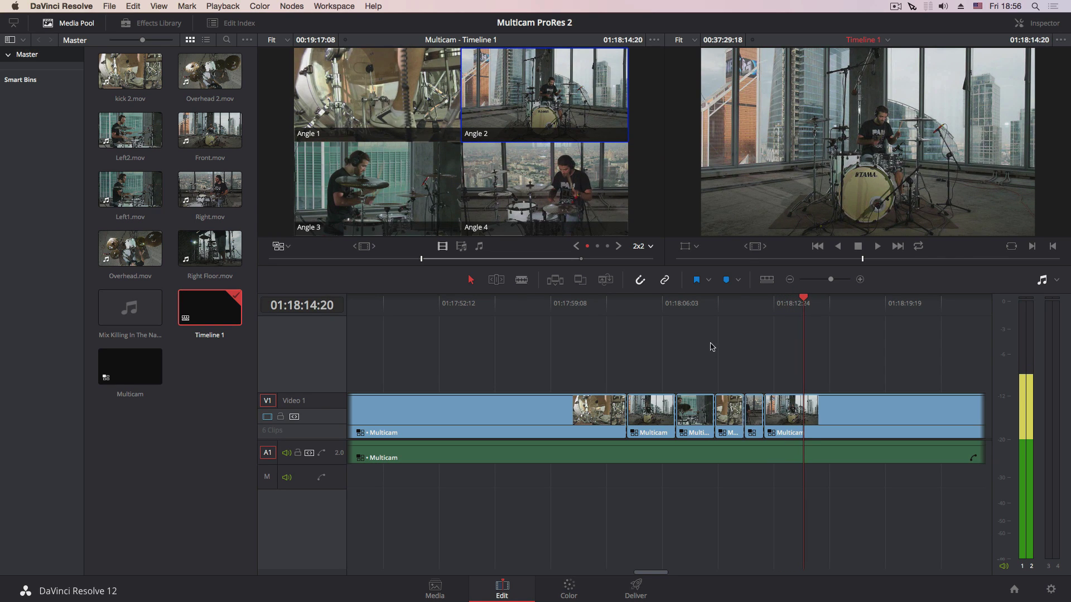
# - Grade the Angle 3 clip at 01:18:07:00 with Lift R 0.13, G -0.03, B -0.07 and Gain R 0.81, G 1.04, B 1.16
pyautogui.click(678, 341)
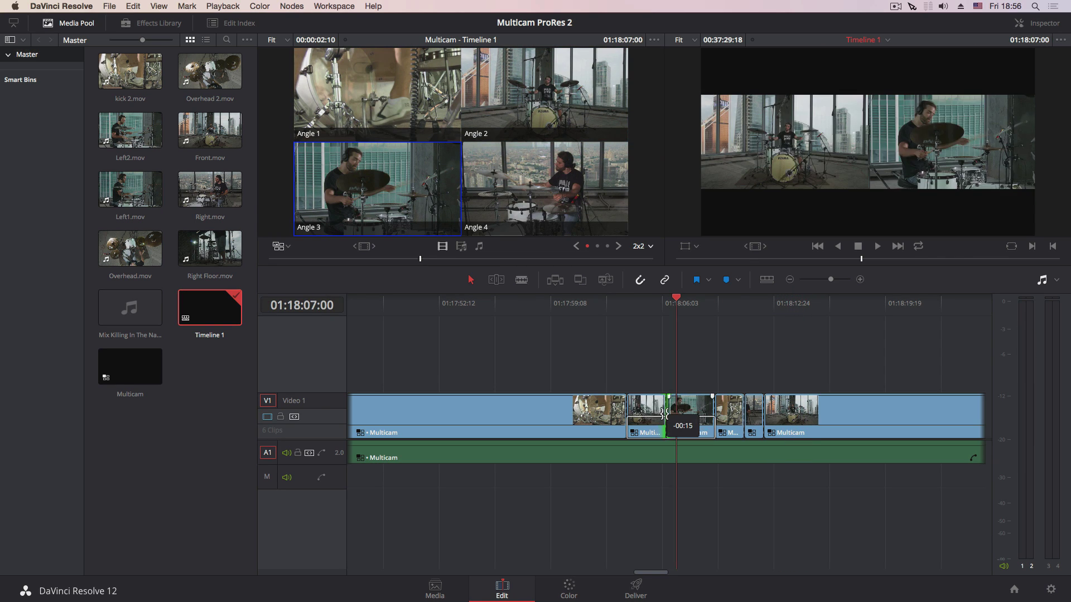
pyautogui.click(695, 406)
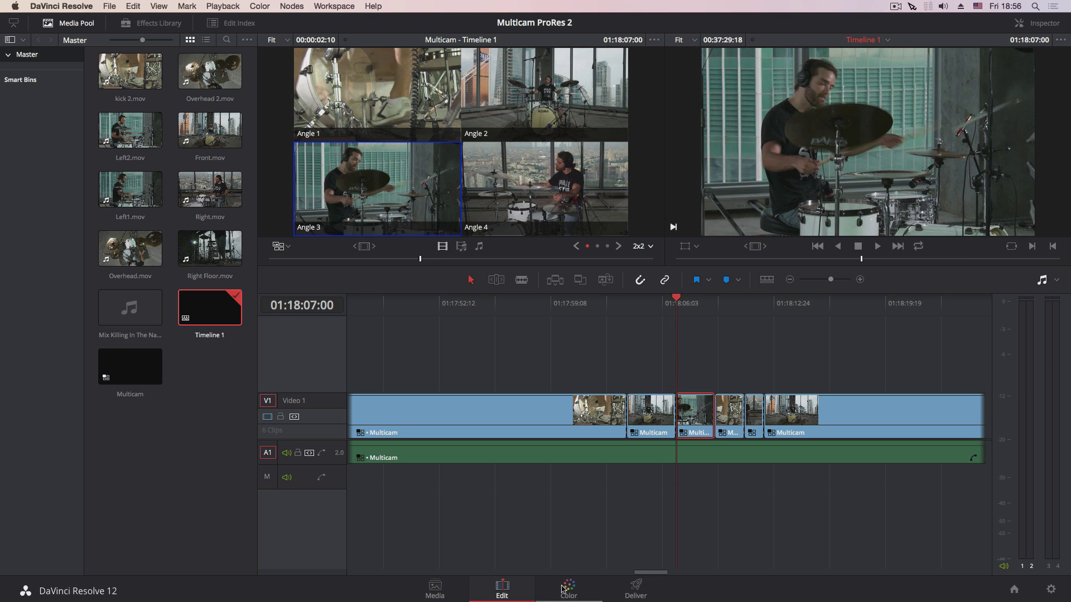
pyautogui.click(569, 588)
pyautogui.moveTo(37, 440); pyautogui.dragTo(14, 353)
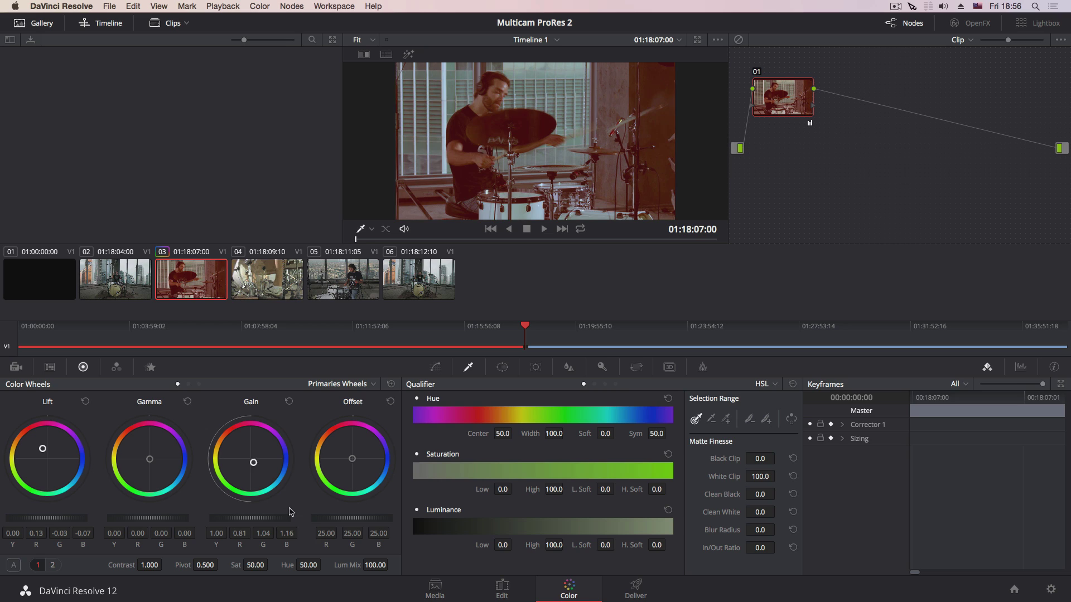